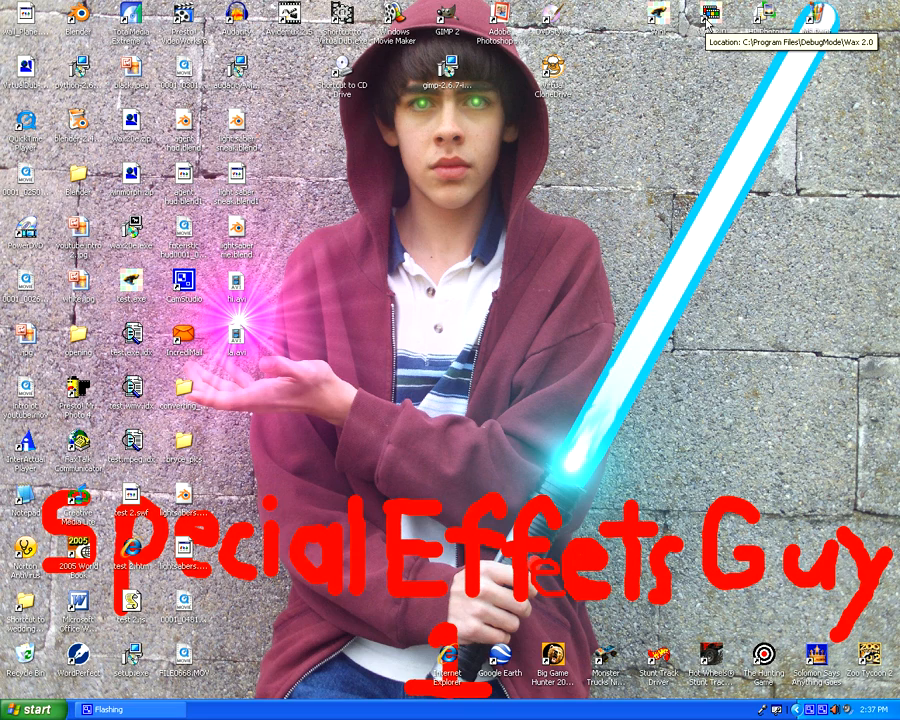
drag(346, 270, 490, 285)
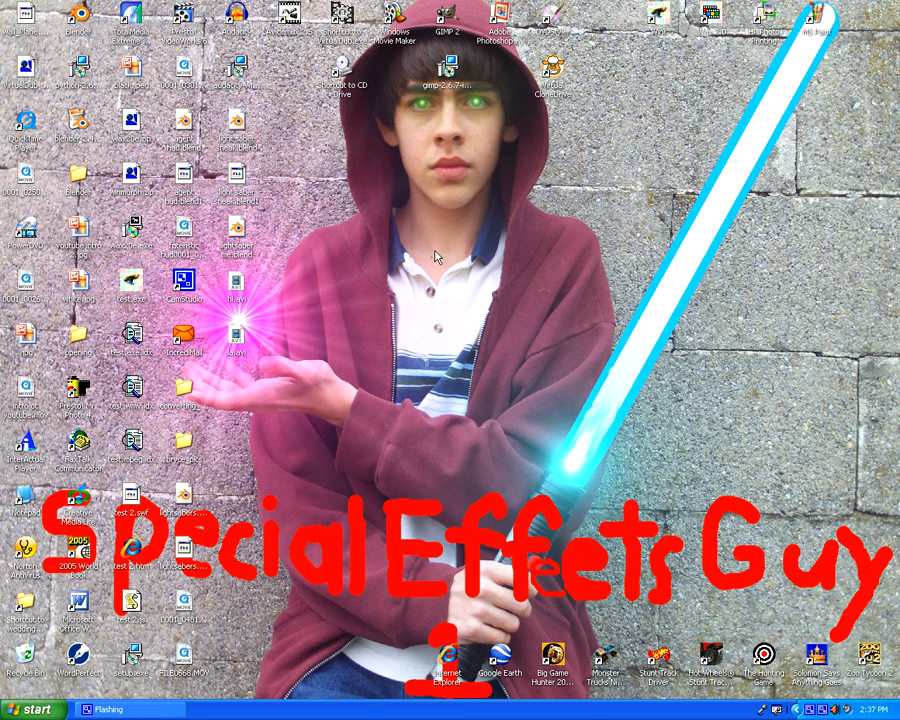
drag(350, 222, 457, 270)
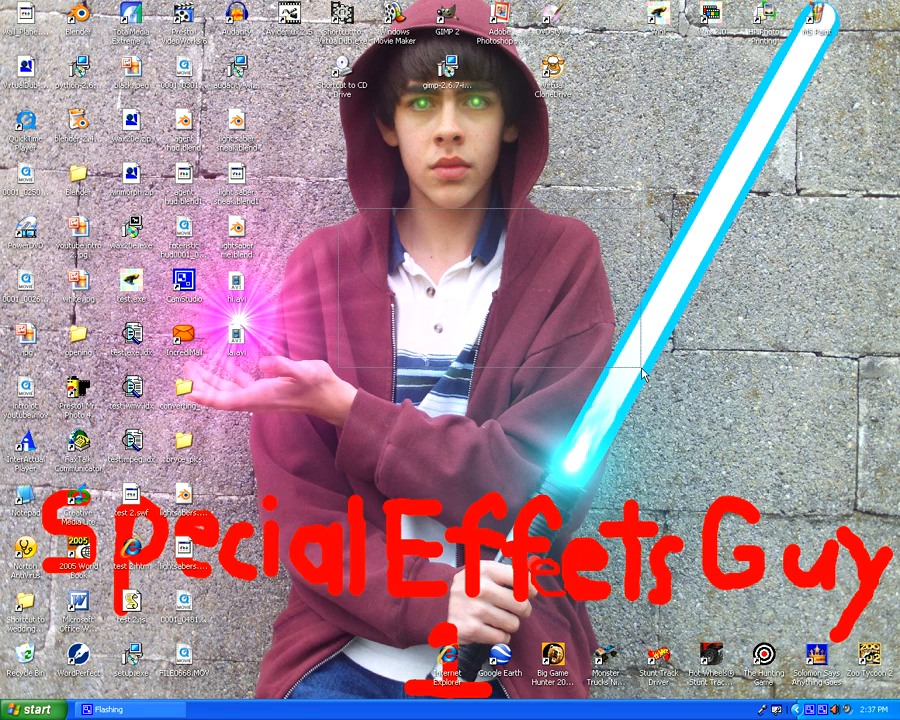
drag(626, 368, 268, 153)
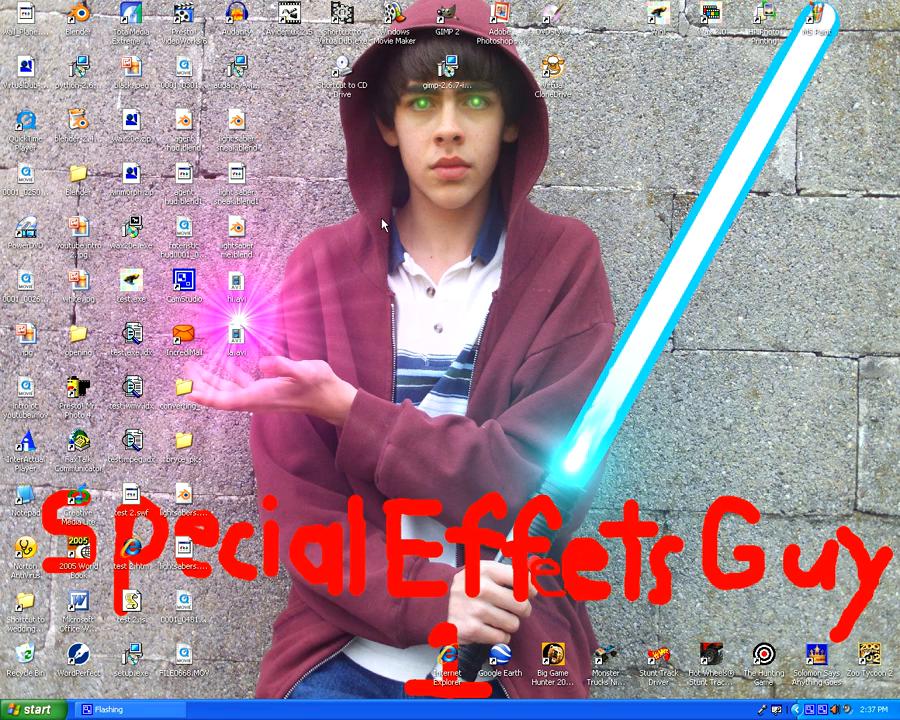
Launch Blender from the desktop and delete the default cube
double_click(72, 20)
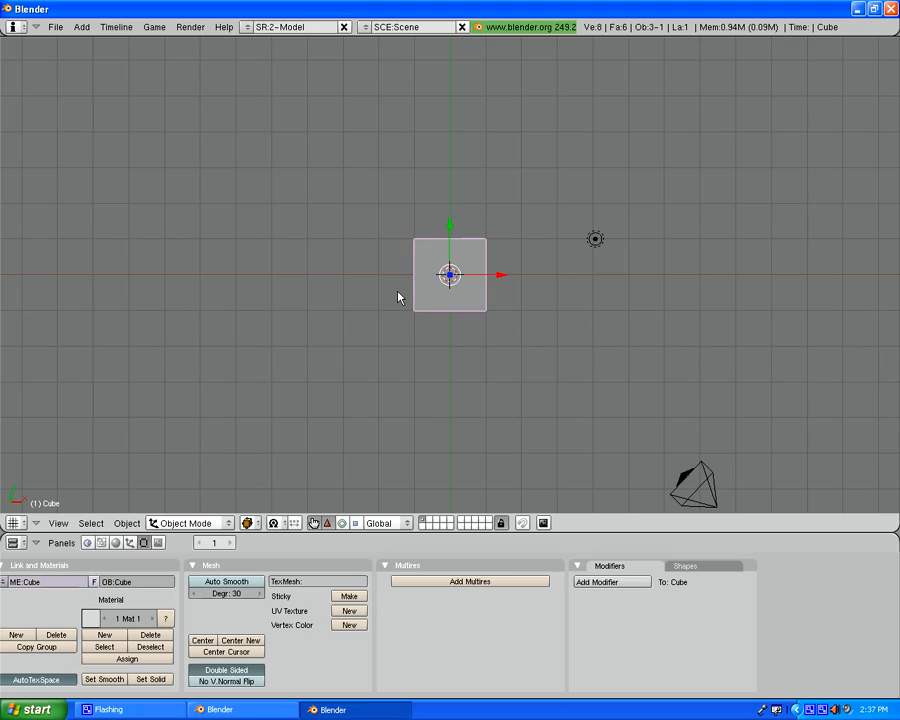
key(x)
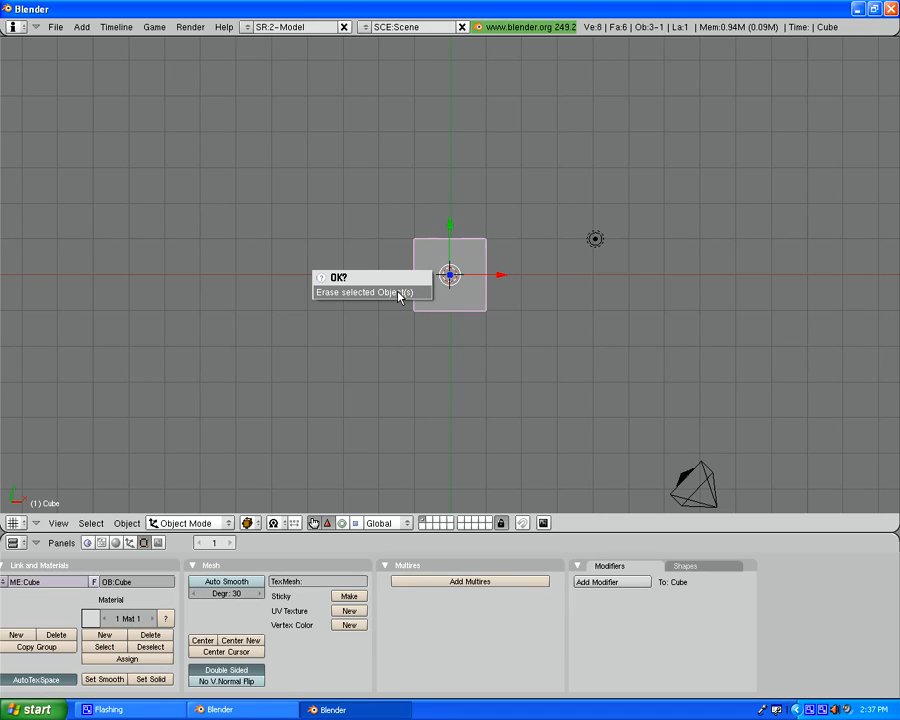
click(399, 296)
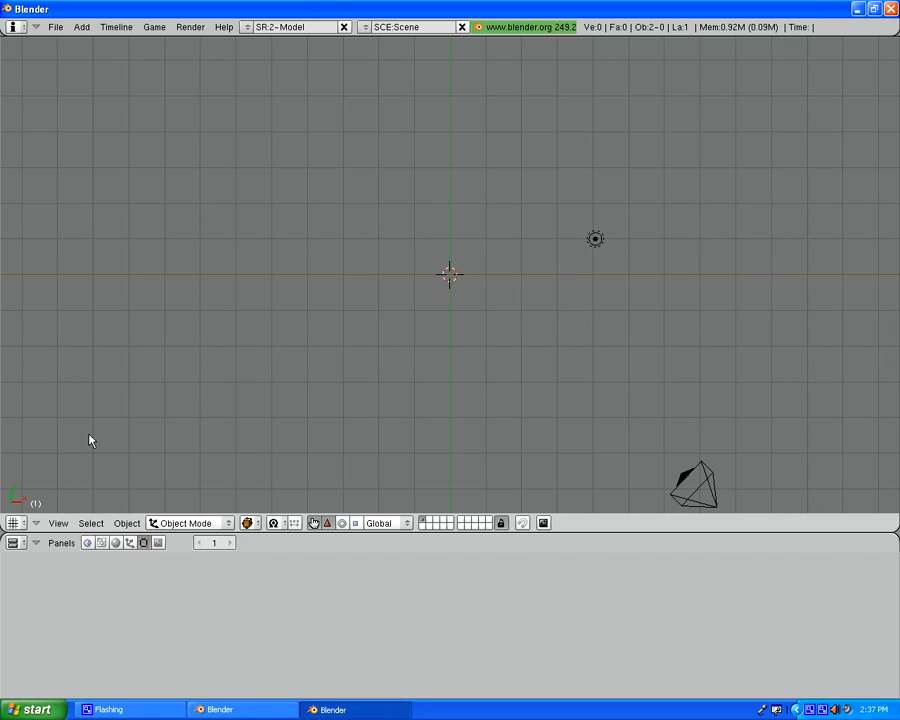
Enable a background image for the 3D view and set its blend to 0.00
click(58, 523)
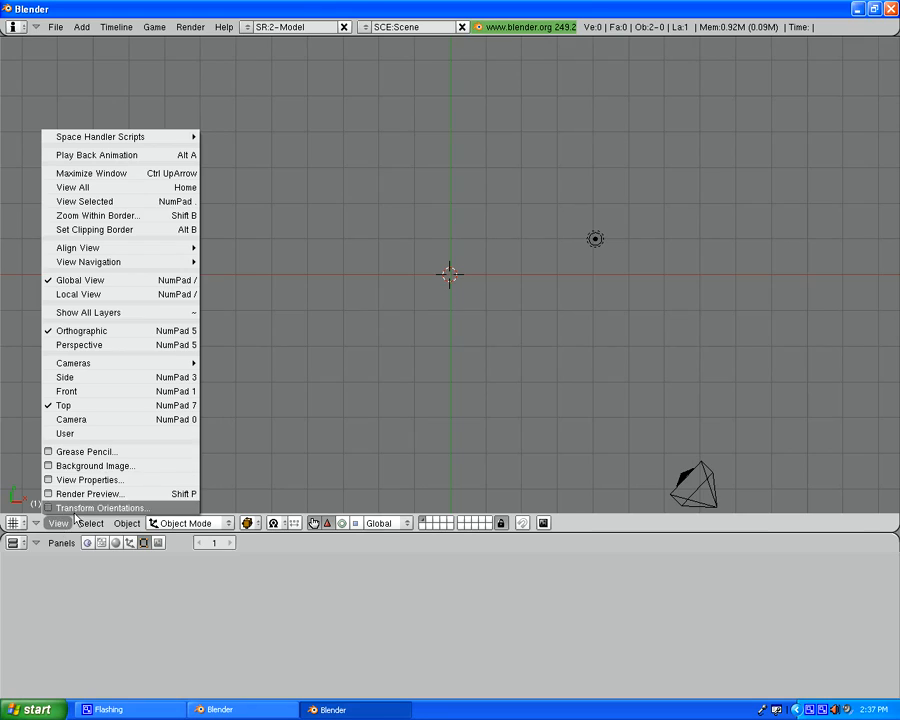
click(95, 466)
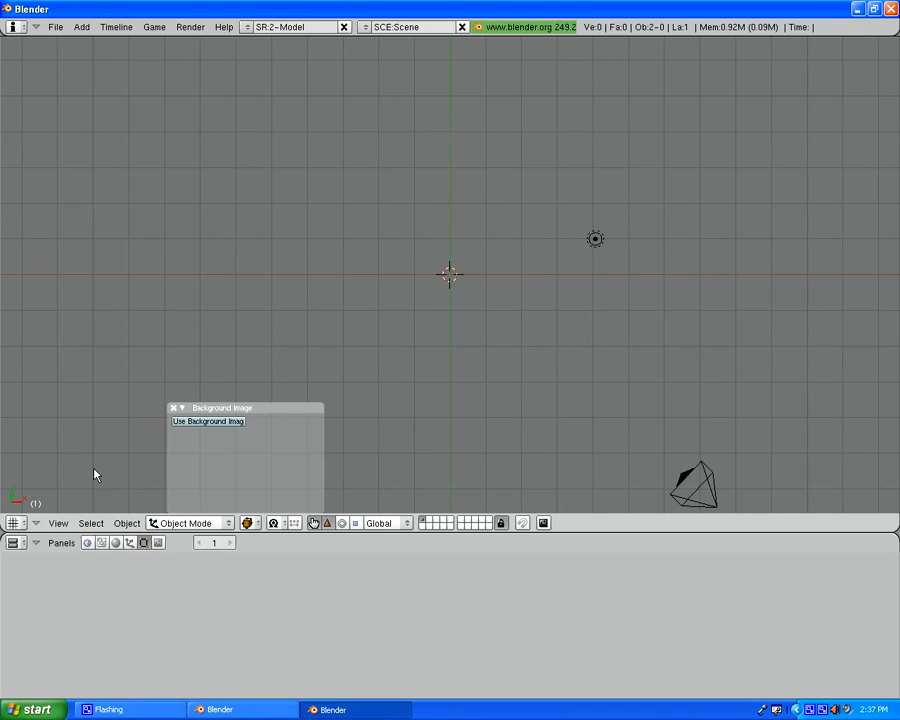
click(198, 421)
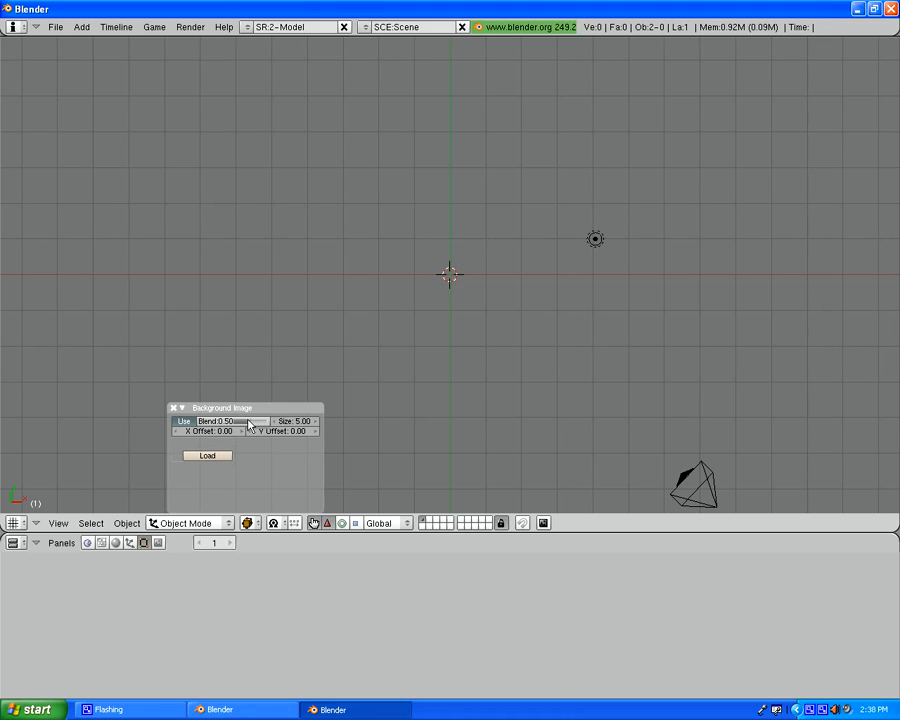
drag(249, 422, 228, 428)
Load light saber sneak.avi from the youtube folder inside My Videos on the G drive as the background image
click(207, 457)
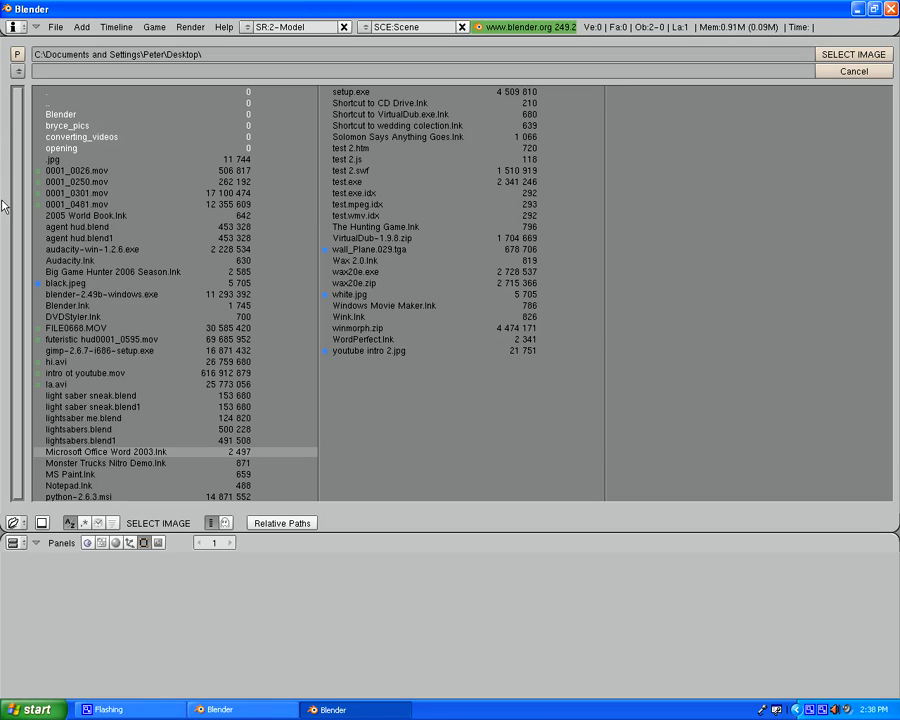
click(17, 72)
click(20, 142)
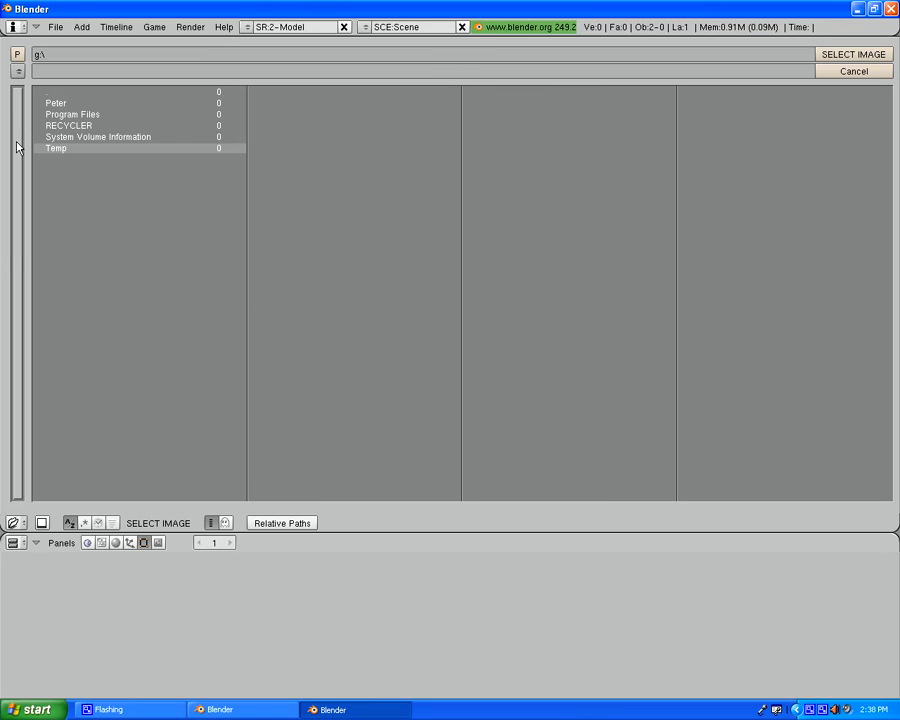
click(64, 101)
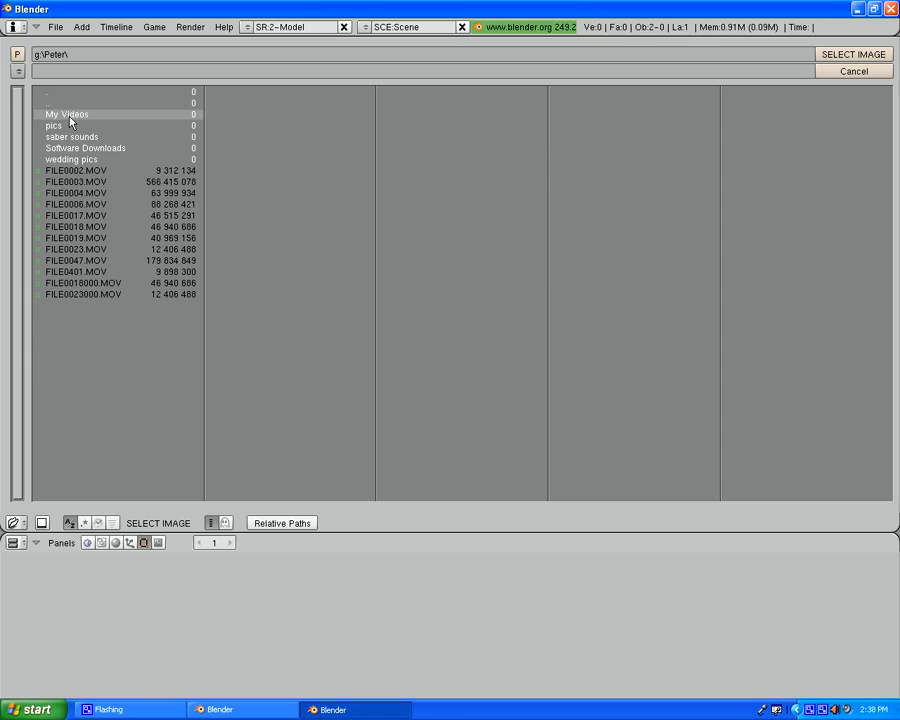
click(69, 117)
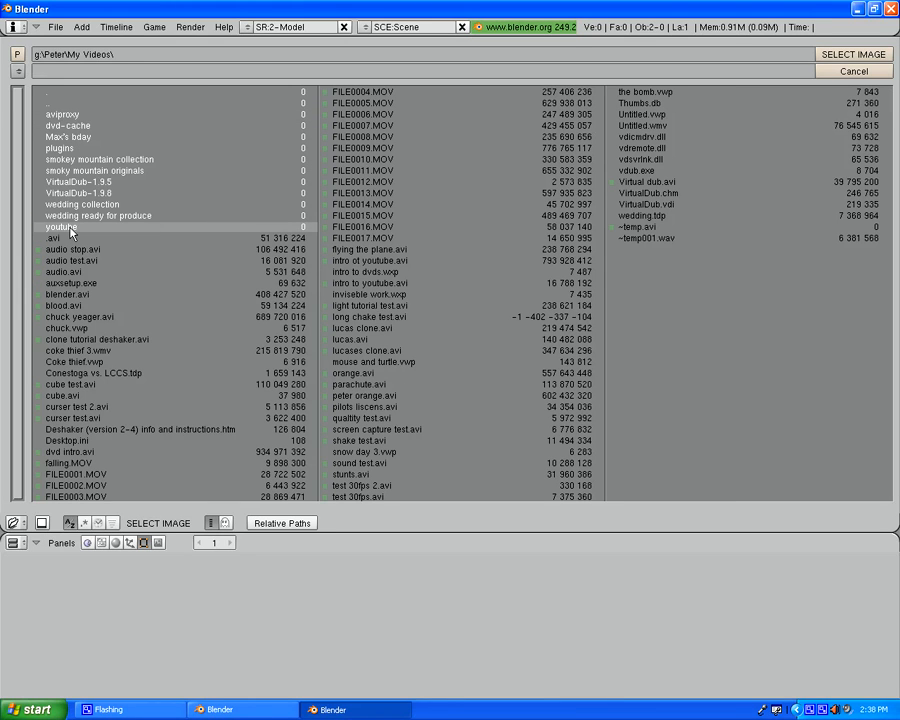
click(62, 227)
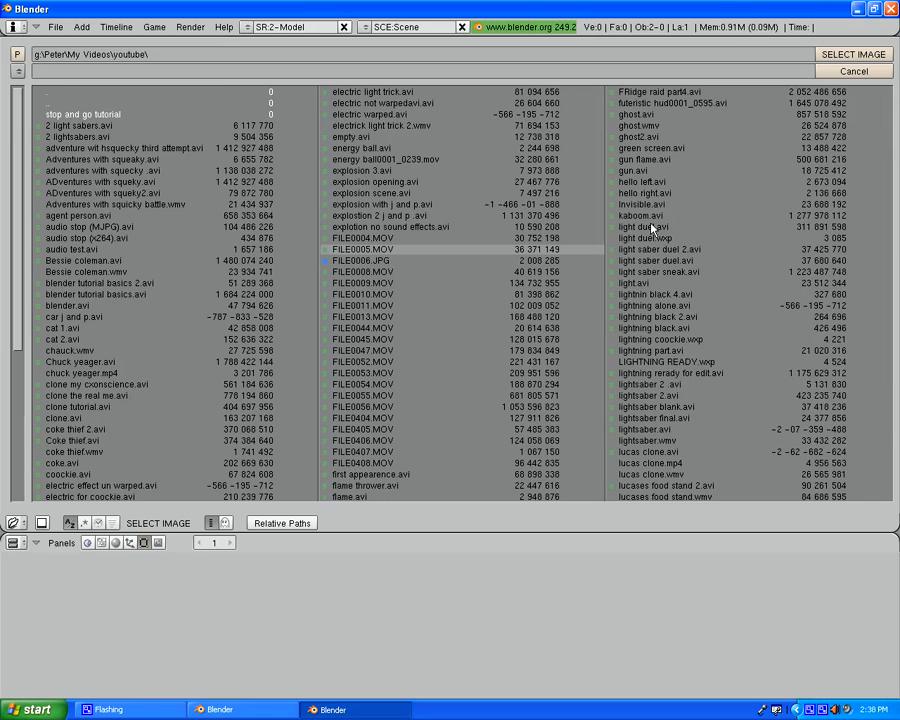
click(674, 274)
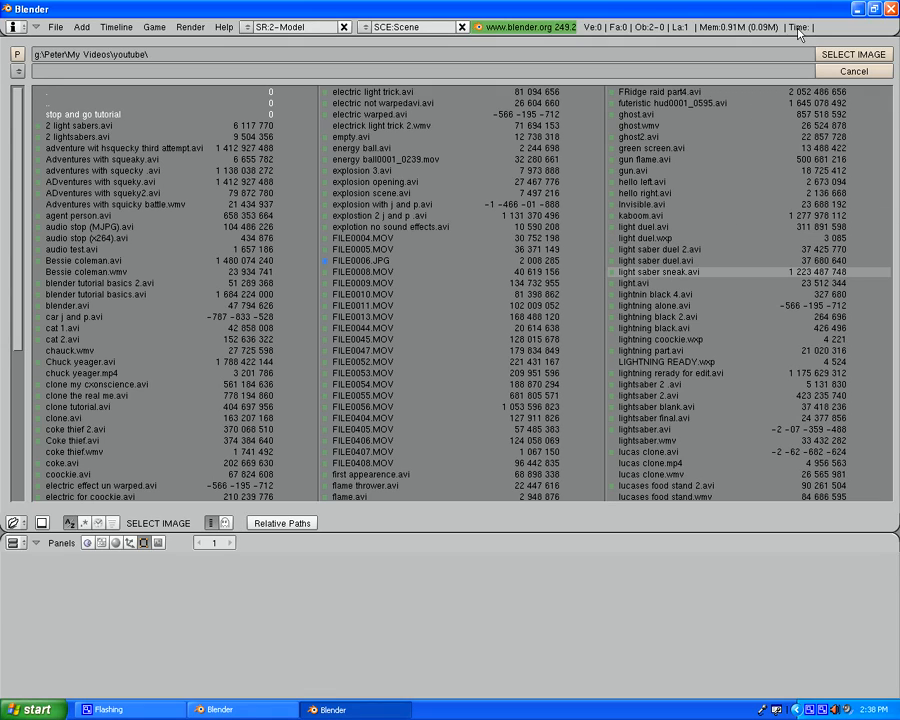
click(852, 55)
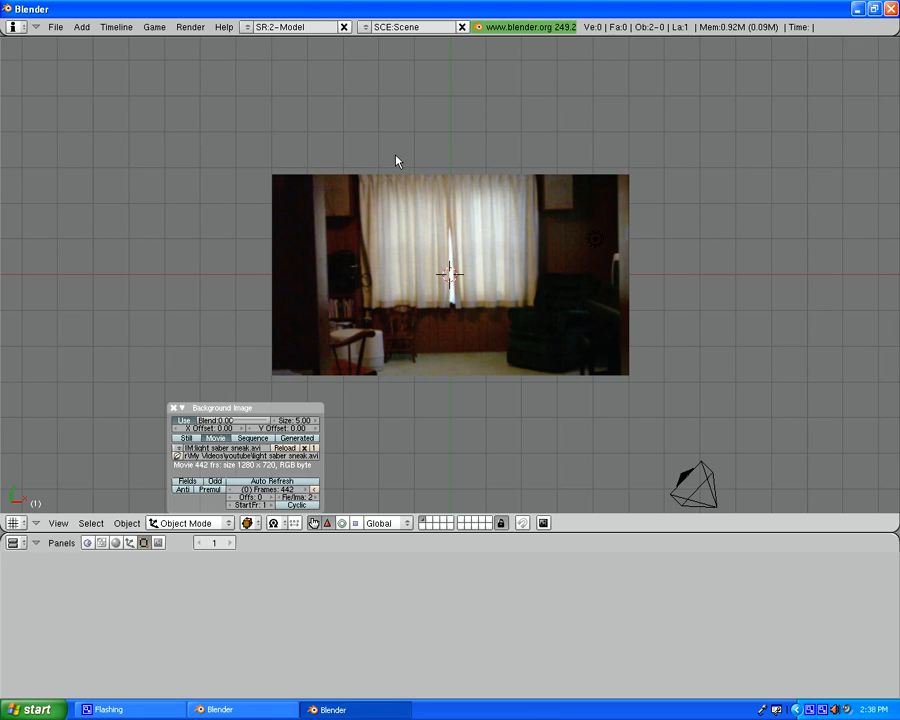
Look at the Animation screen layout, then return to the Model layout to check the background movie's frame count
click(247, 28)
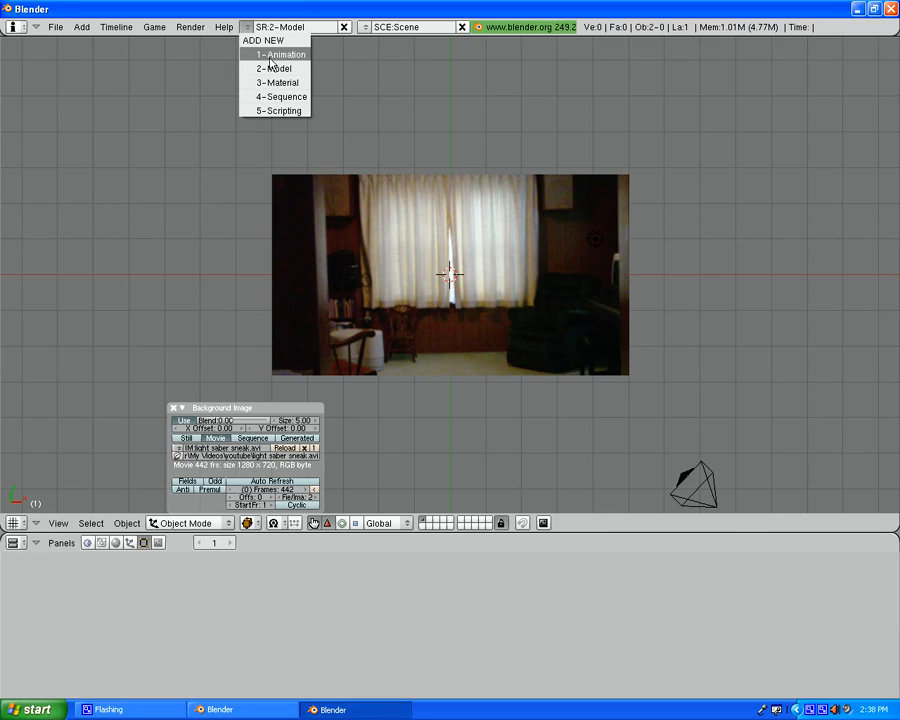
click(270, 55)
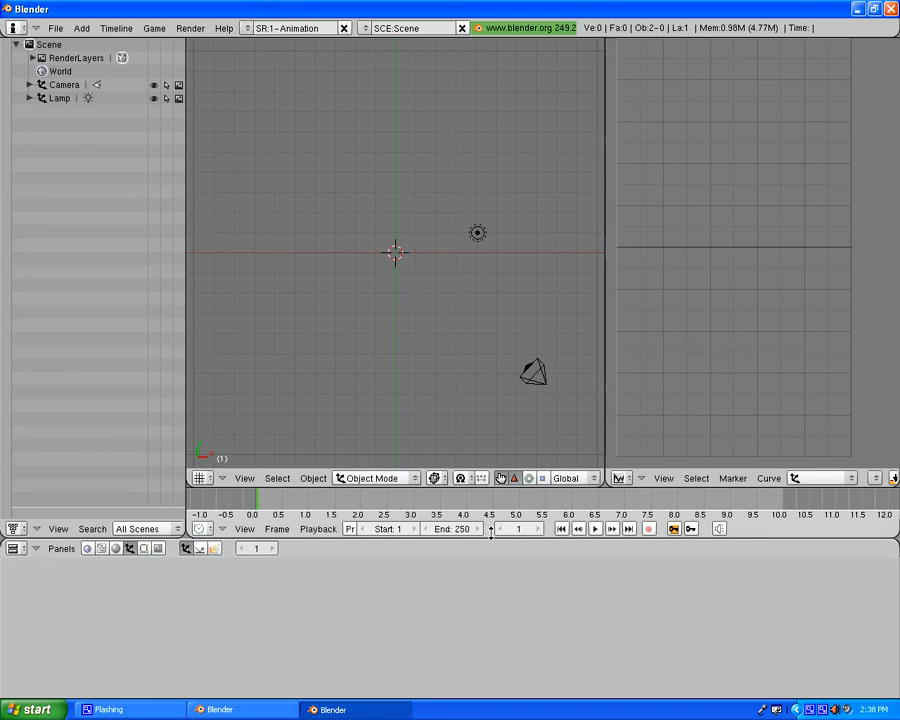
click(247, 29)
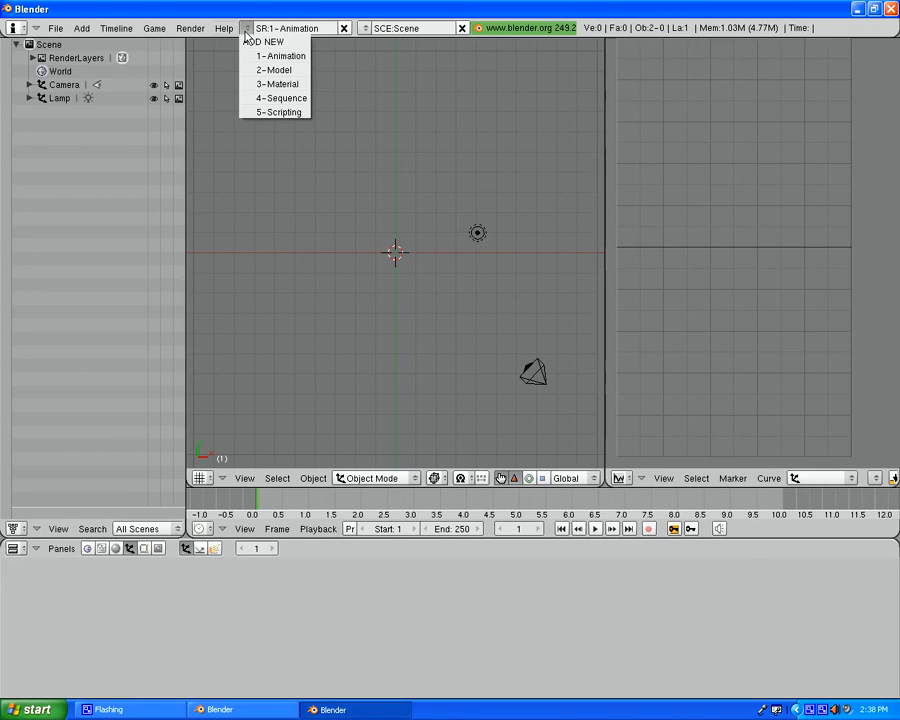
click(266, 71)
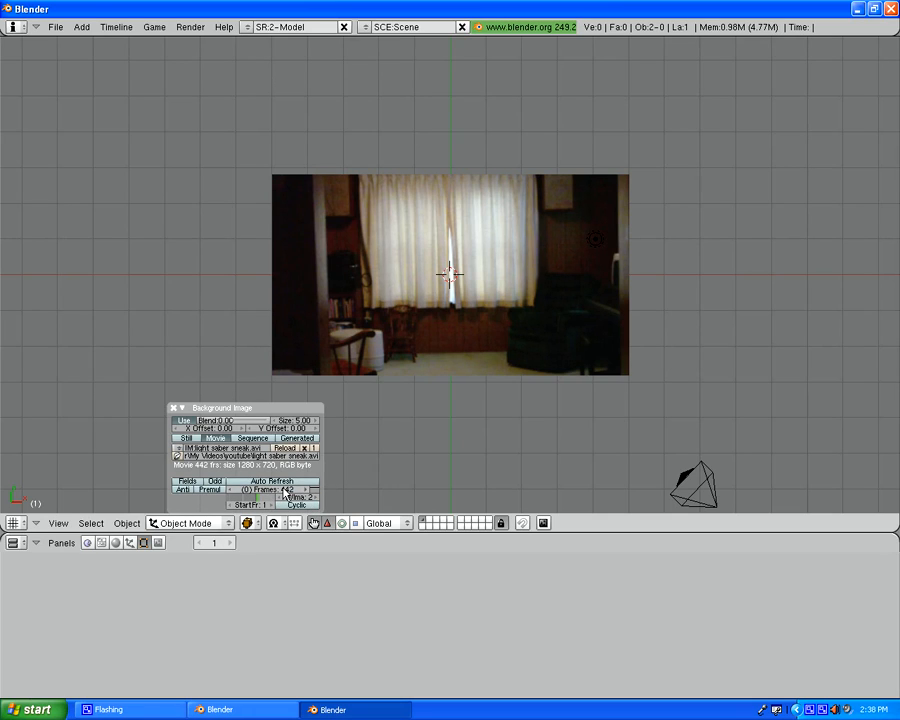
Switch to the Animation screen layout and set the timeline's end frame to 442
click(248, 30)
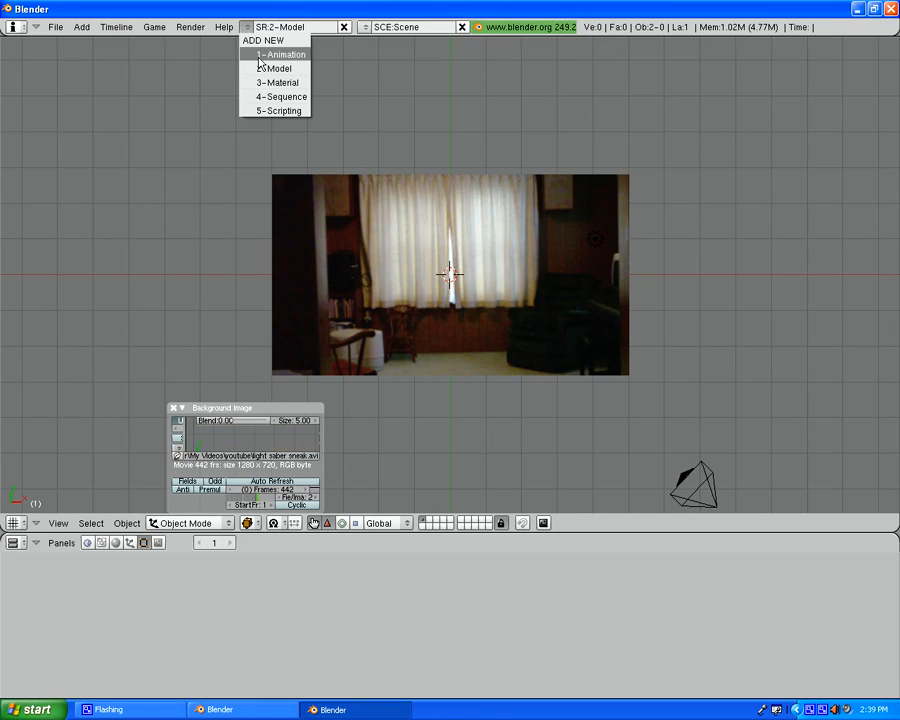
click(259, 55)
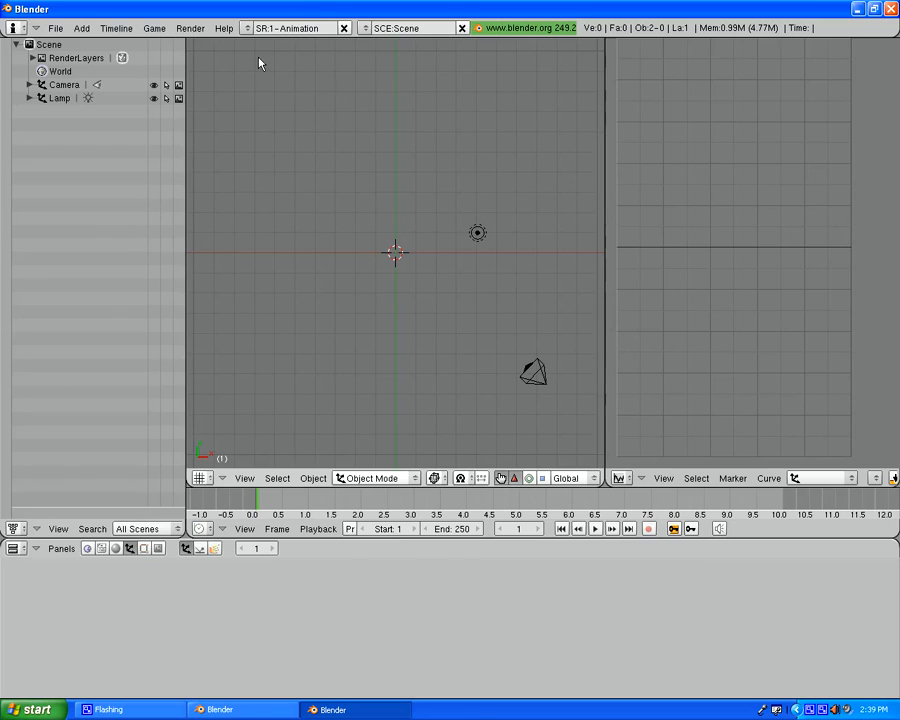
click(452, 529)
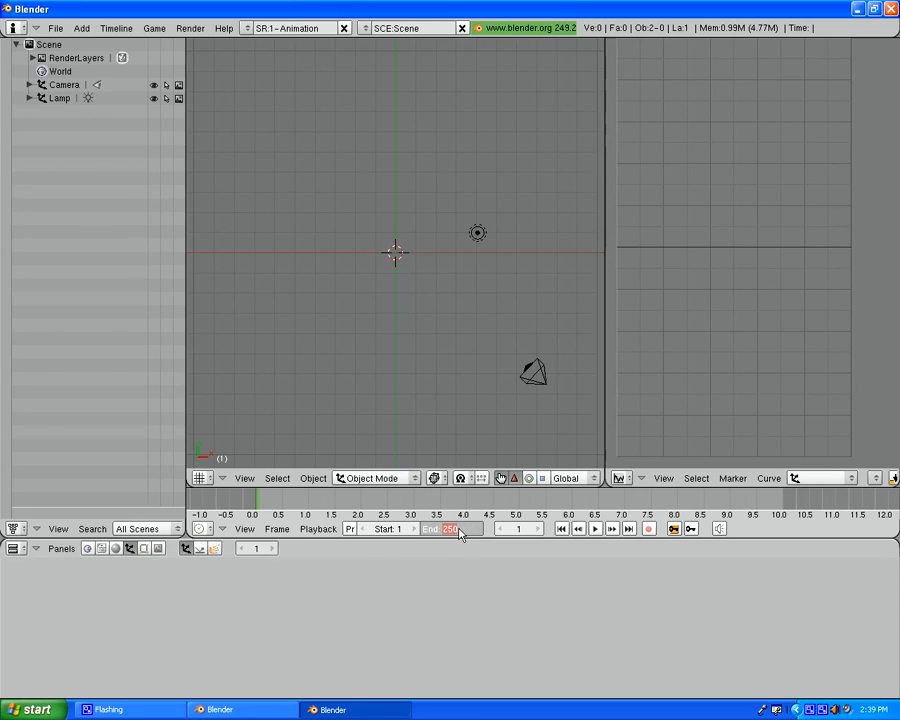
key(BackSpace)
text(442)
key(Return)
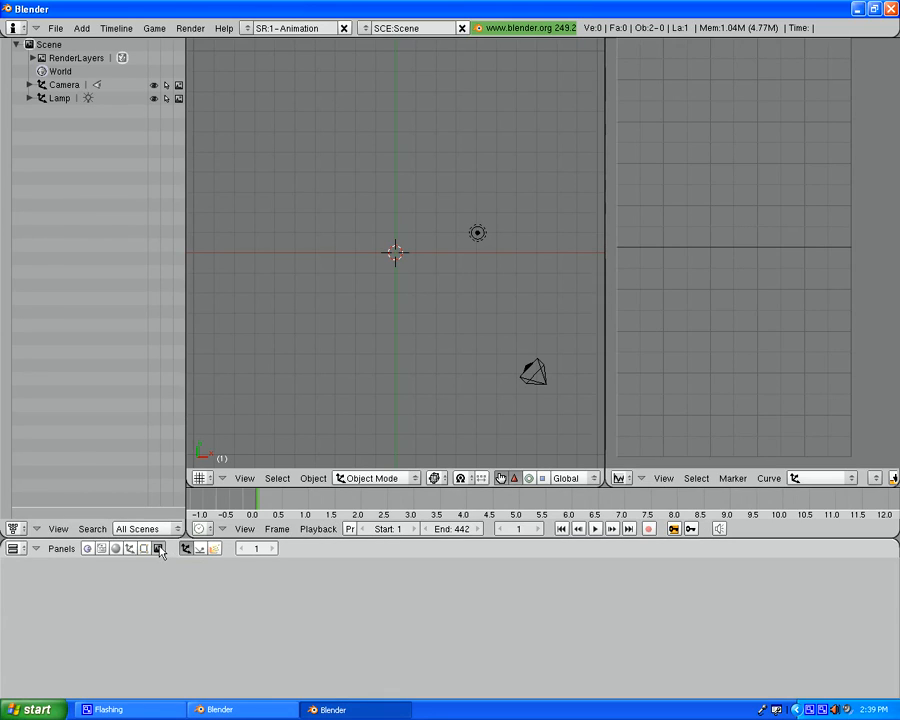
Set the render output format to QuickTime with Animation compression at 60 frames per second
click(158, 549)
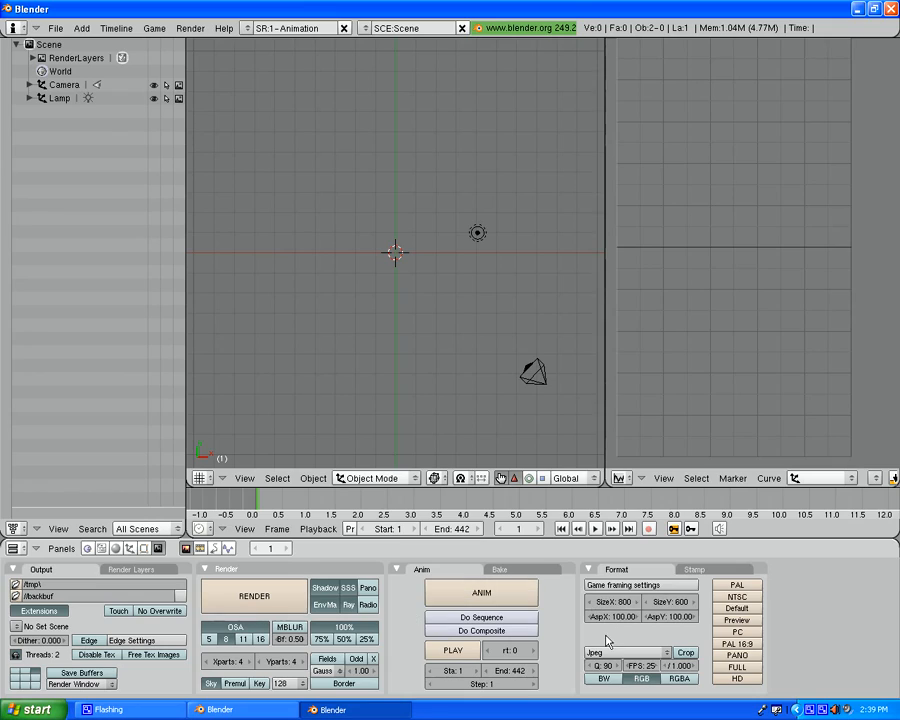
click(669, 654)
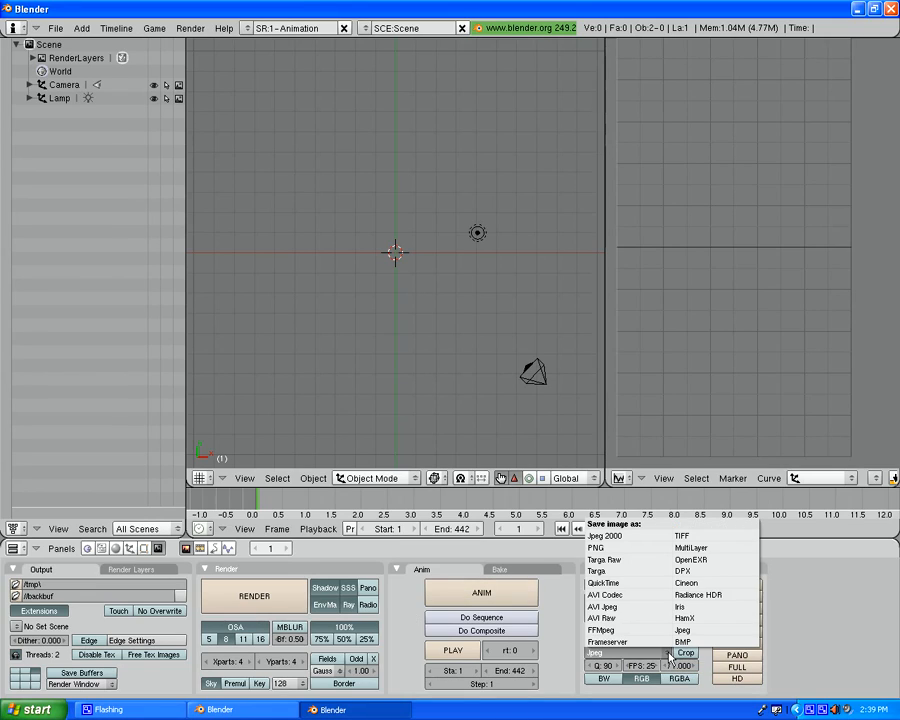
click(622, 589)
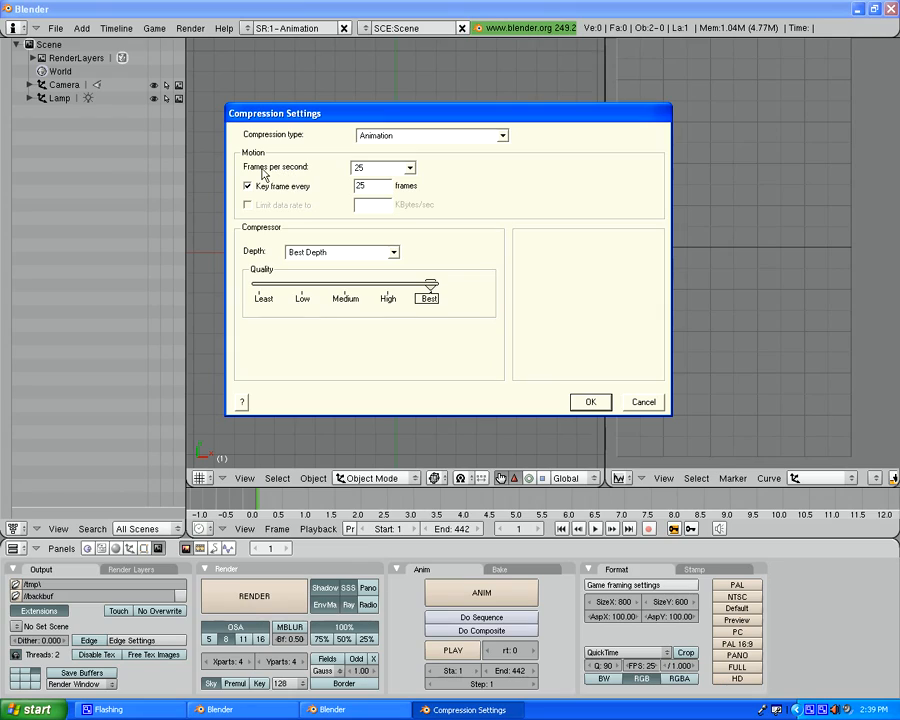
click(409, 169)
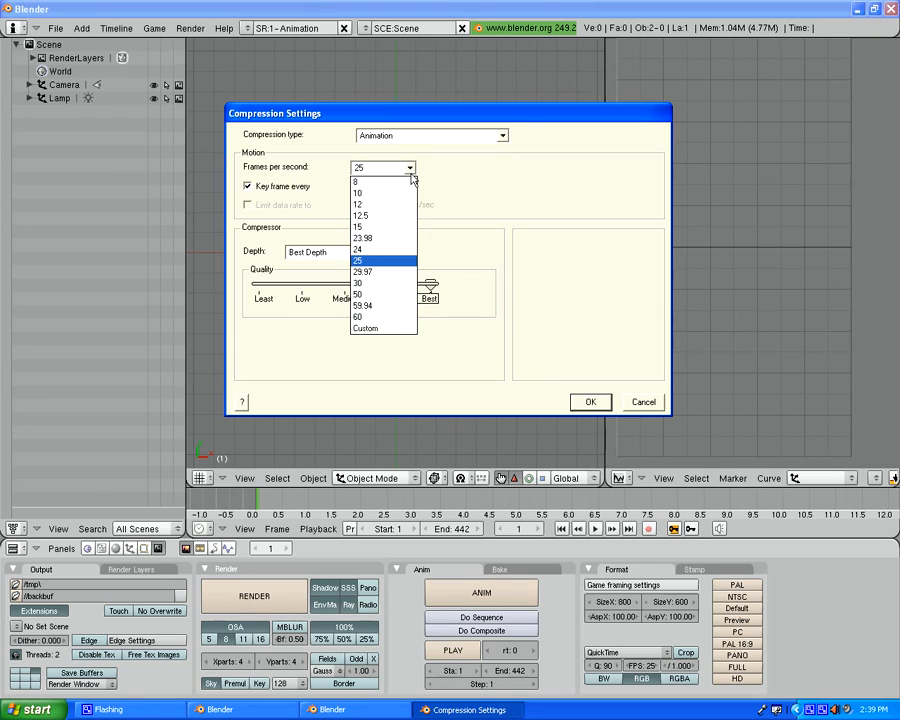
click(372, 318)
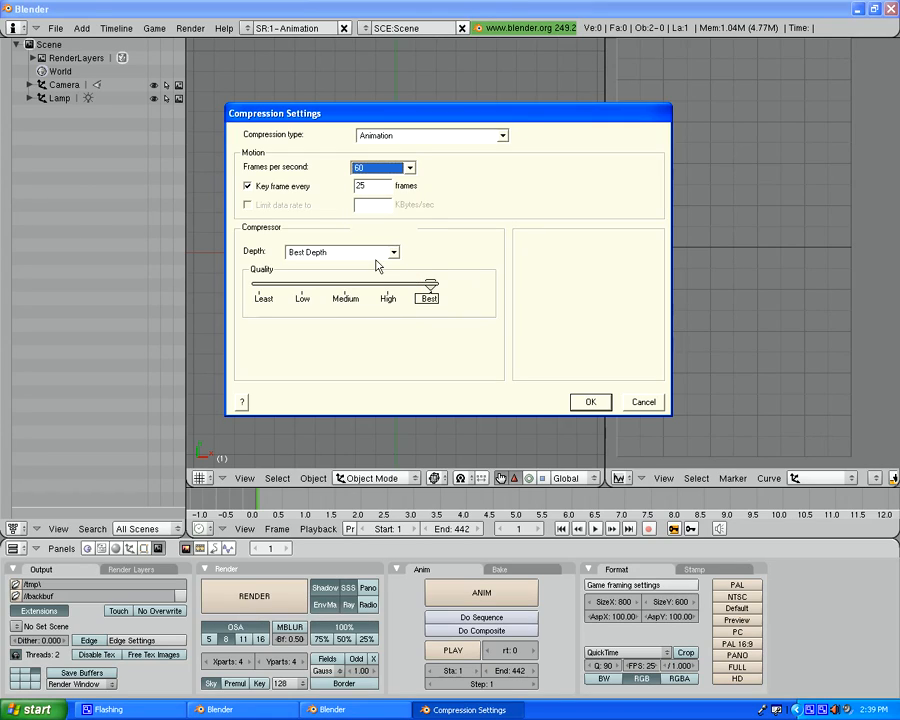
click(590, 401)
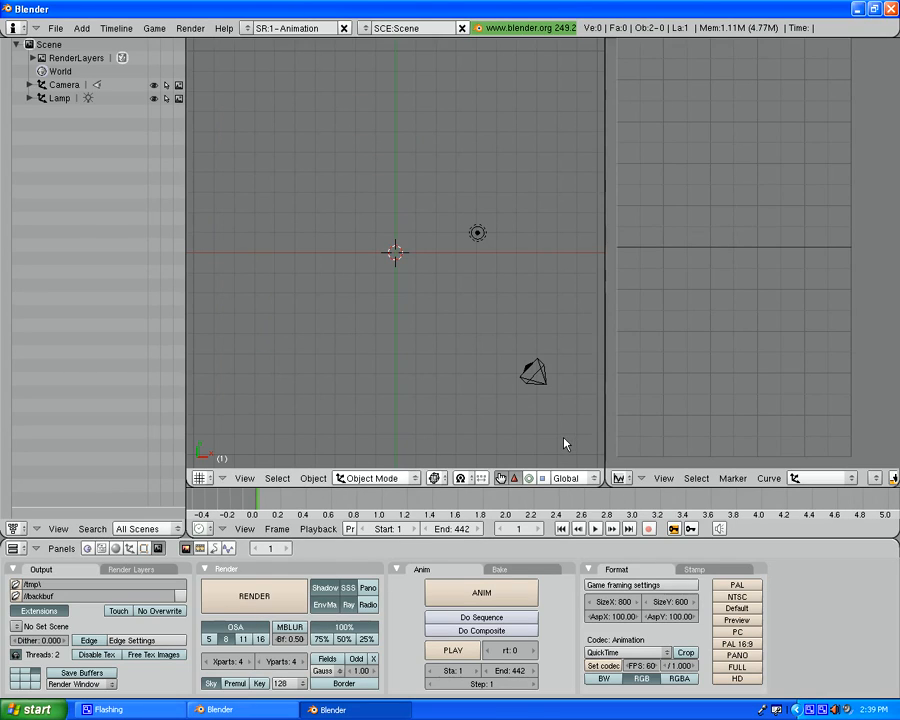
Set the render size to 1280 by 720 pixels
click(623, 604)
key(BackSpace)
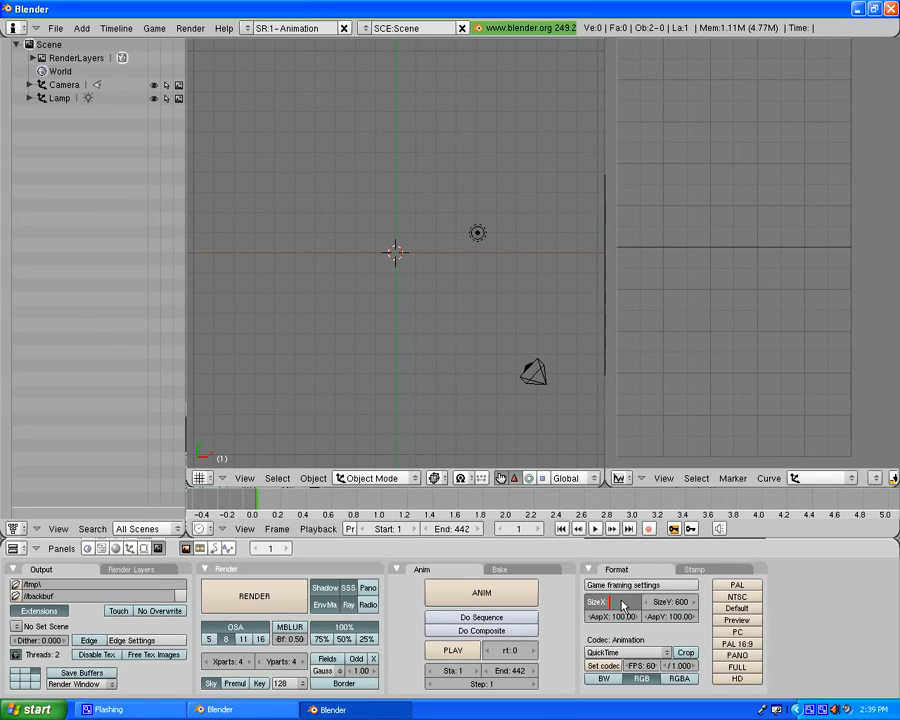
text(1280)
key(Return)
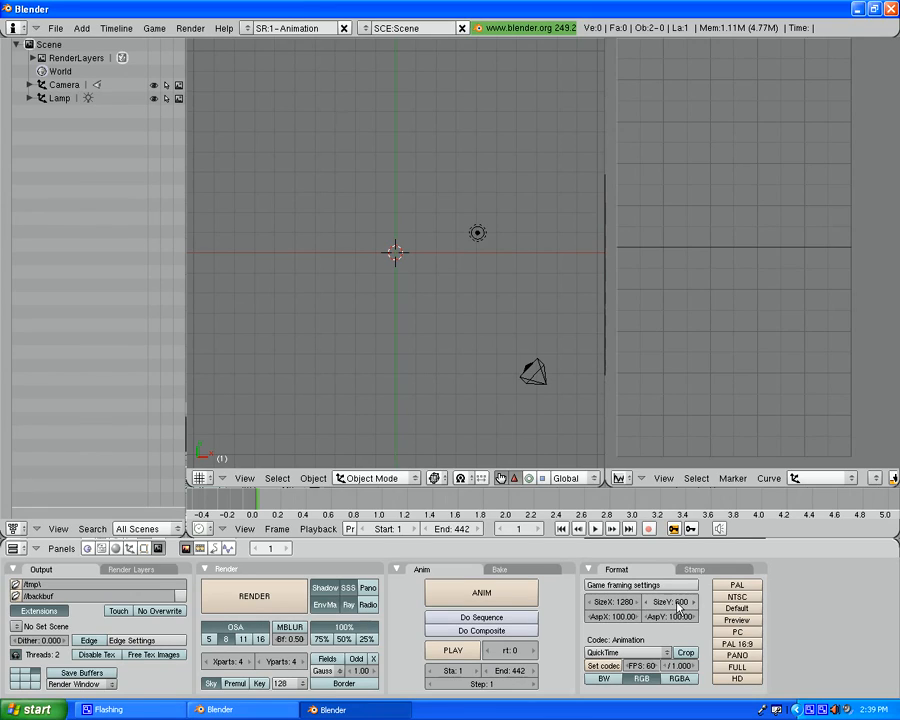
click(677, 605)
key(BackSpace)
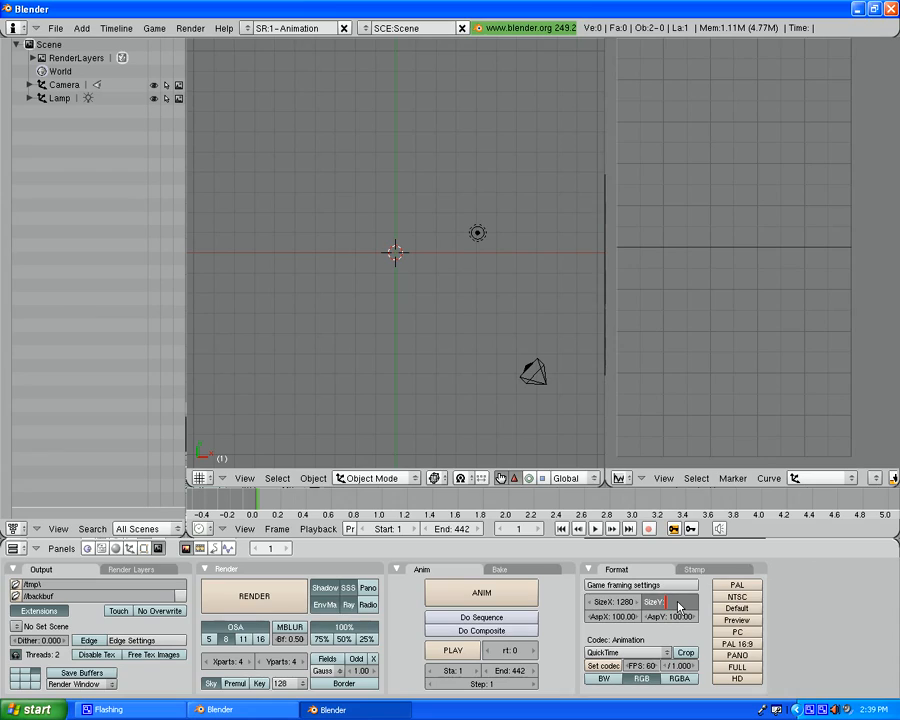
text(720)
key(Return)
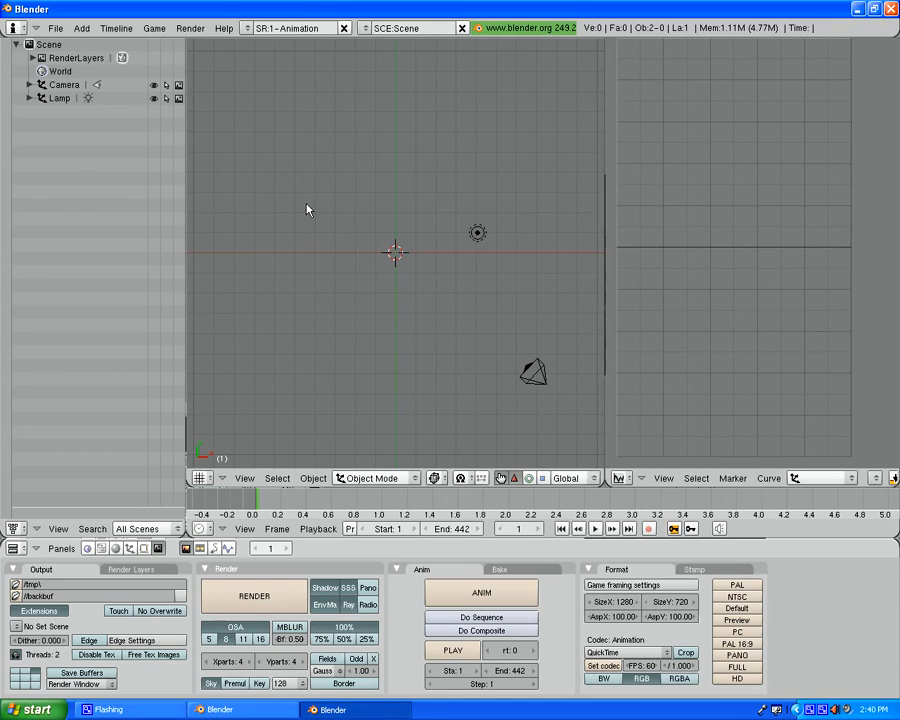
Switch to the Model screen layout and align the active camera to the front view so it faces the background footage
click(247, 29)
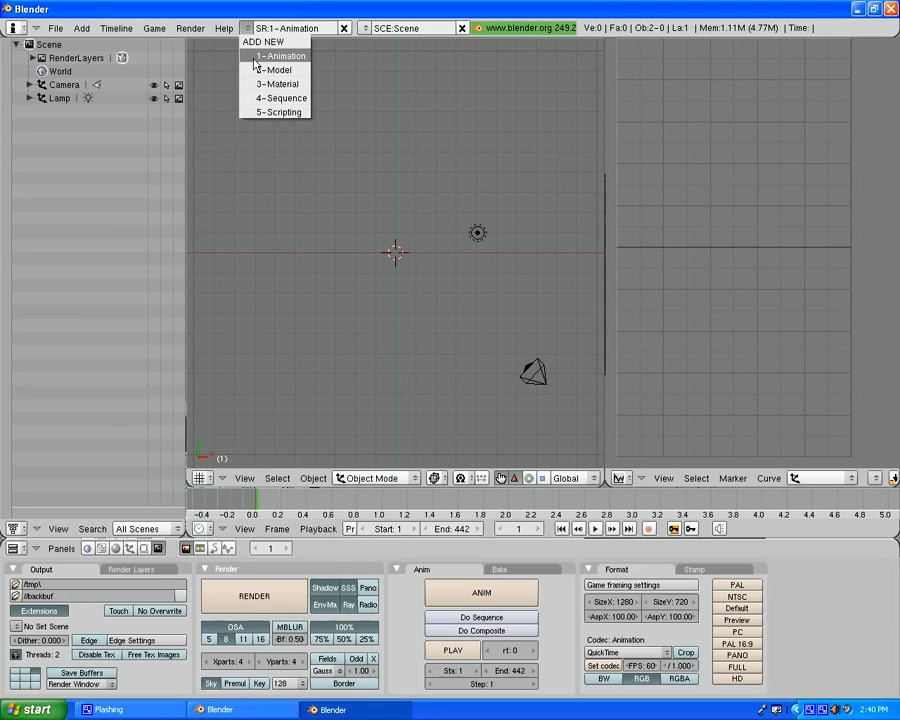
click(257, 71)
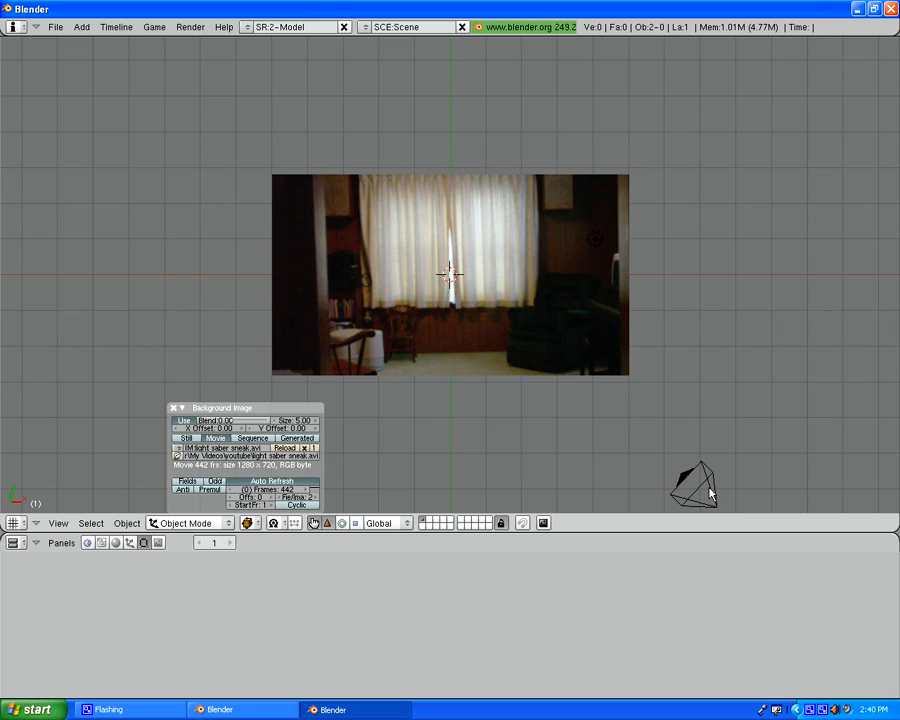
key(KP_0)
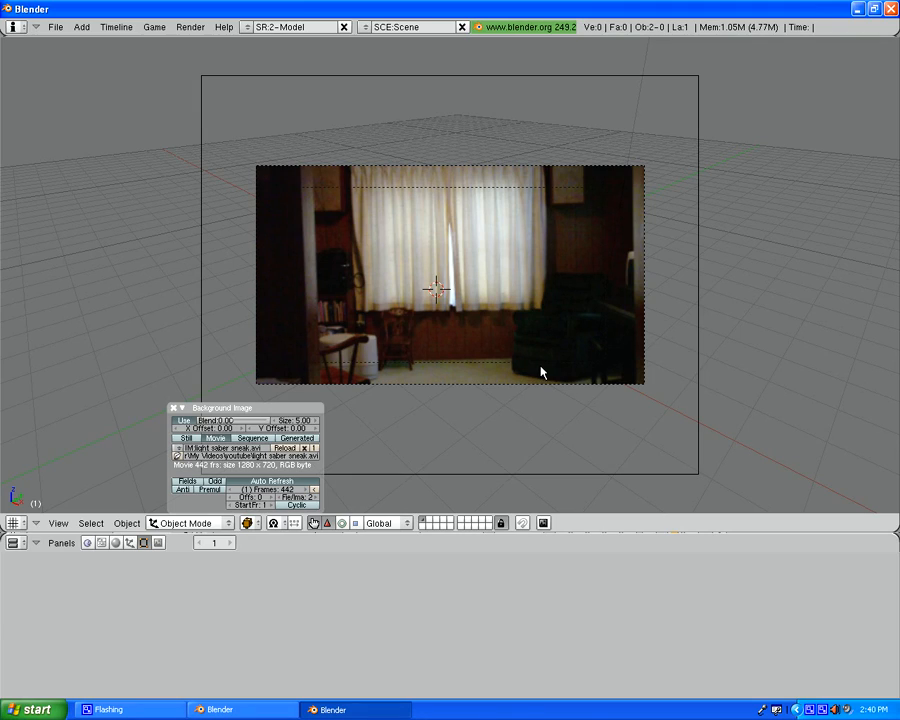
key(KP_1)
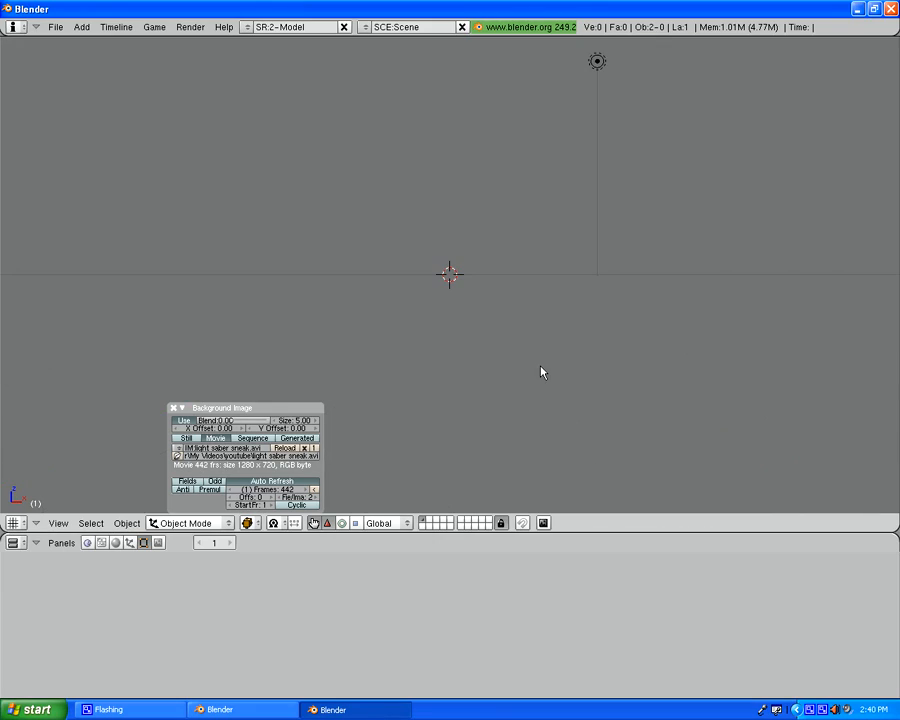
key(KP_7)
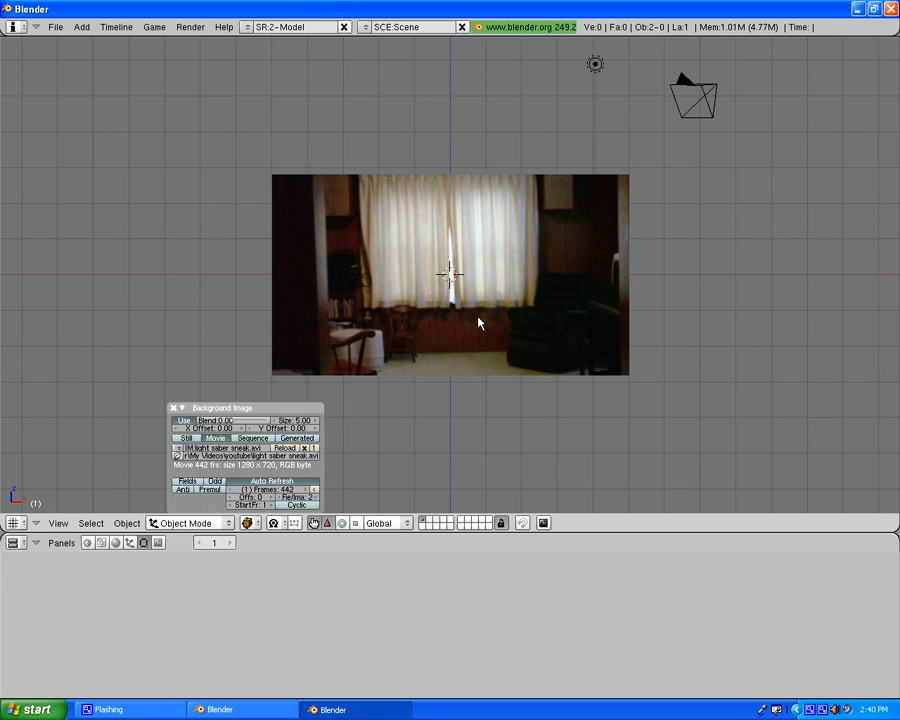
scroll(477, 321, down, 1)
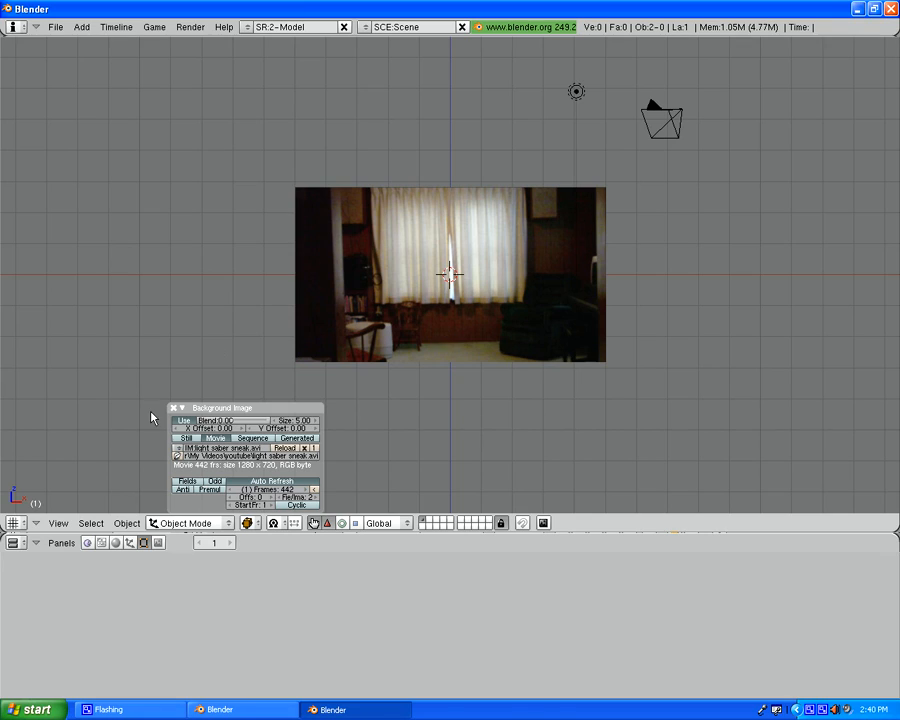
click(58, 523)
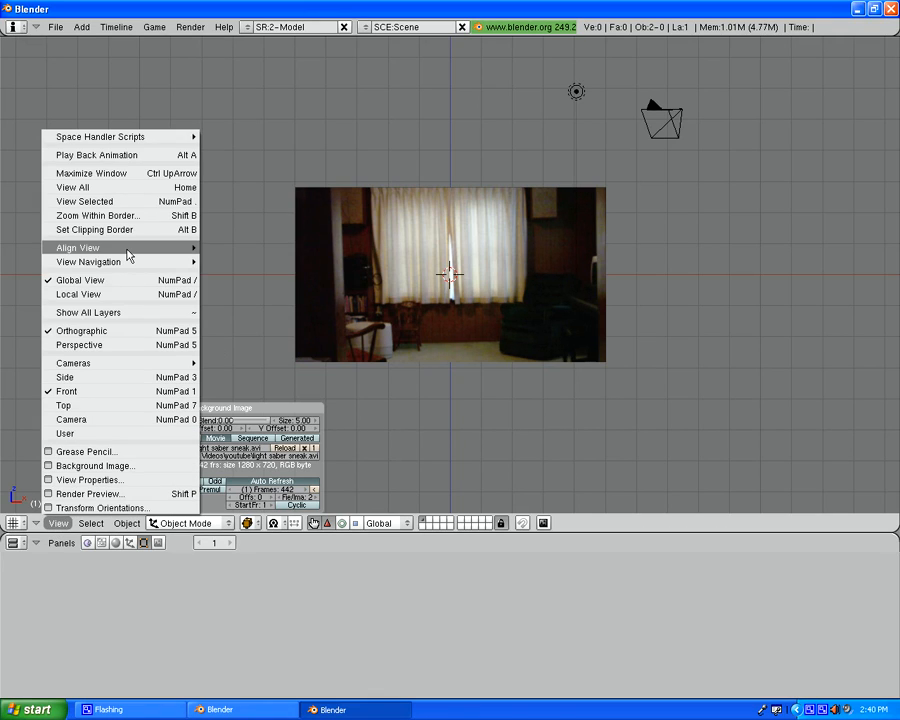
mouse_move(129, 255)
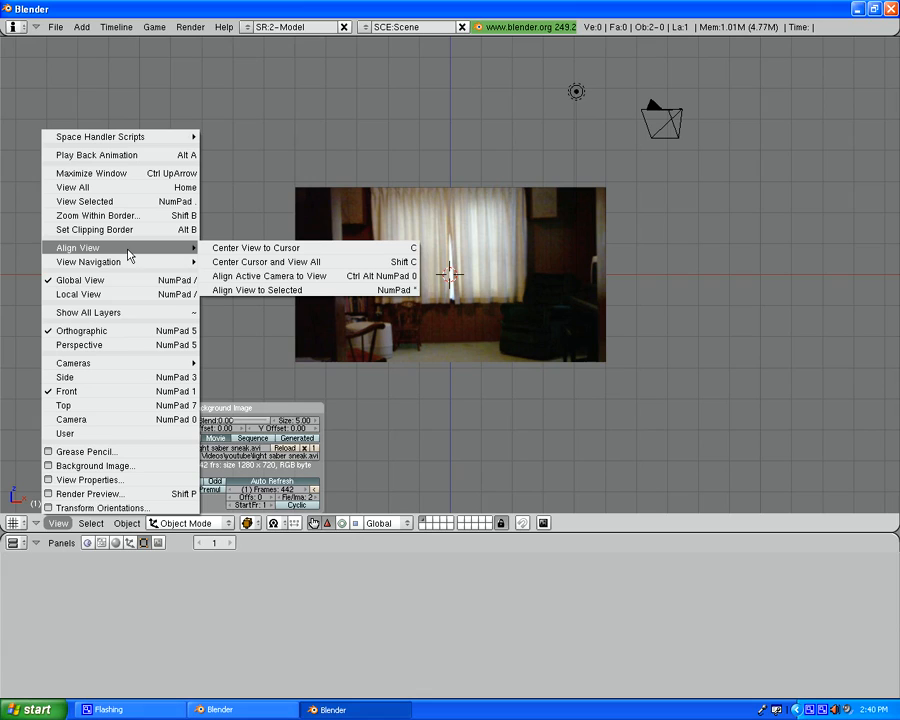
click(257, 277)
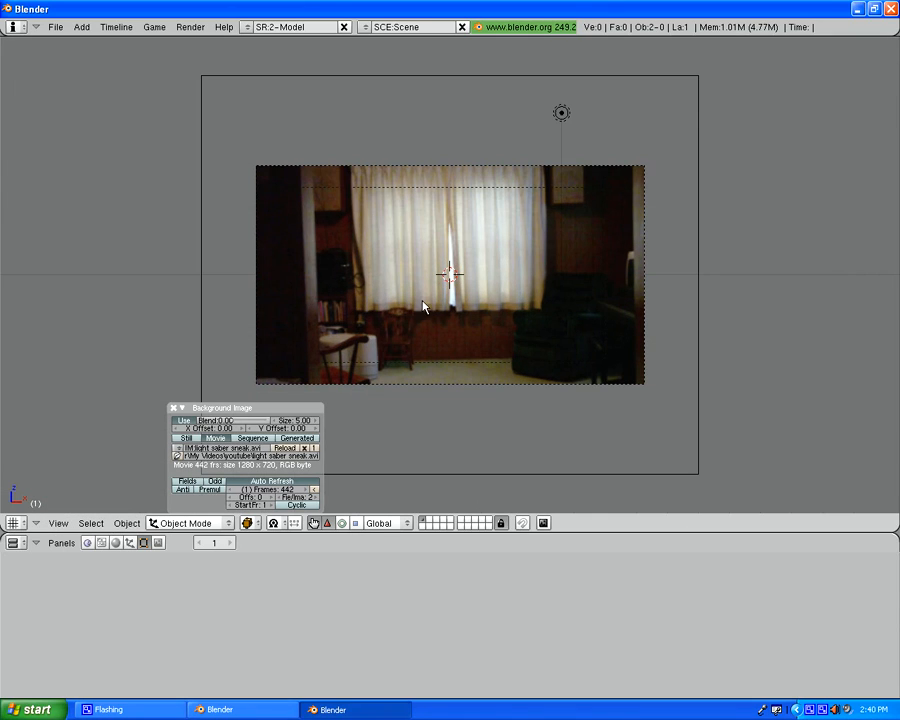
Select the camera and set the world's horizon colour to black, with HoR, HoG and HoB at 0.000
scroll(422, 300, up, 1)
scroll(422, 300, up, 2)
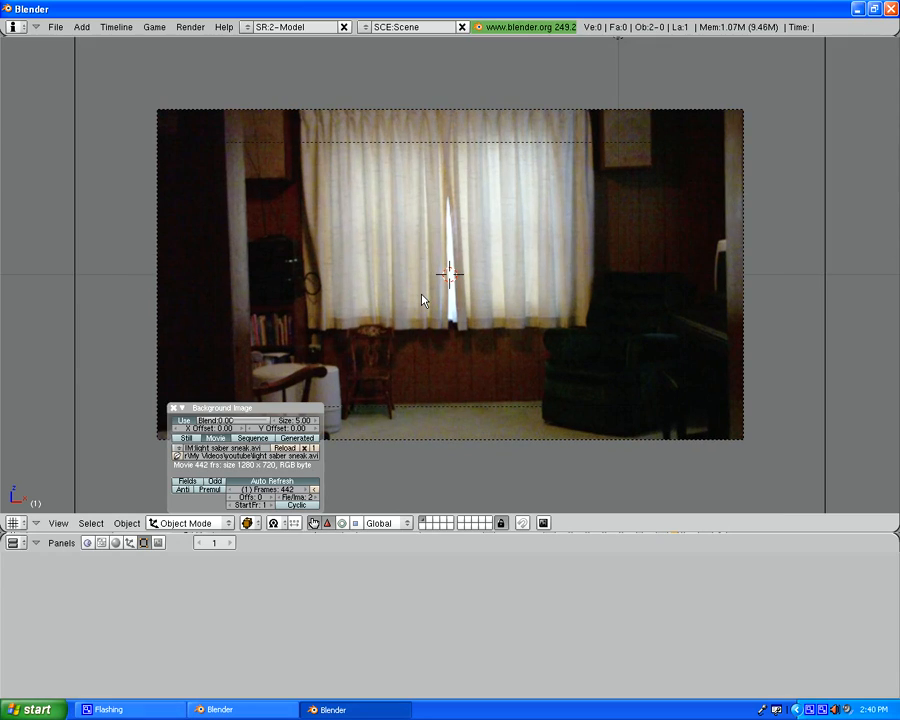
scroll(422, 300, down, 1)
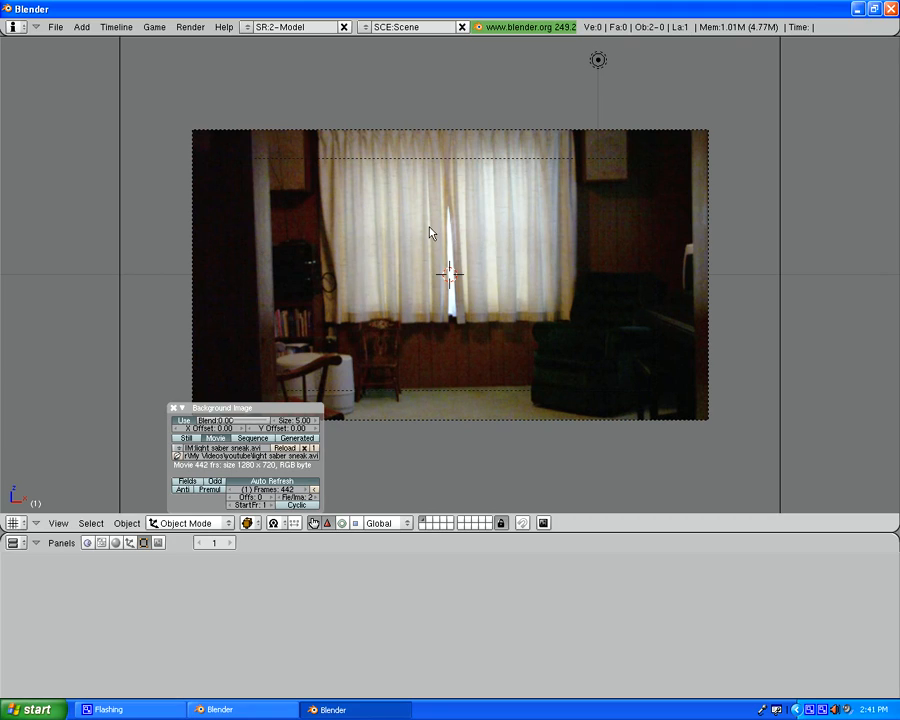
right_click(122, 138)
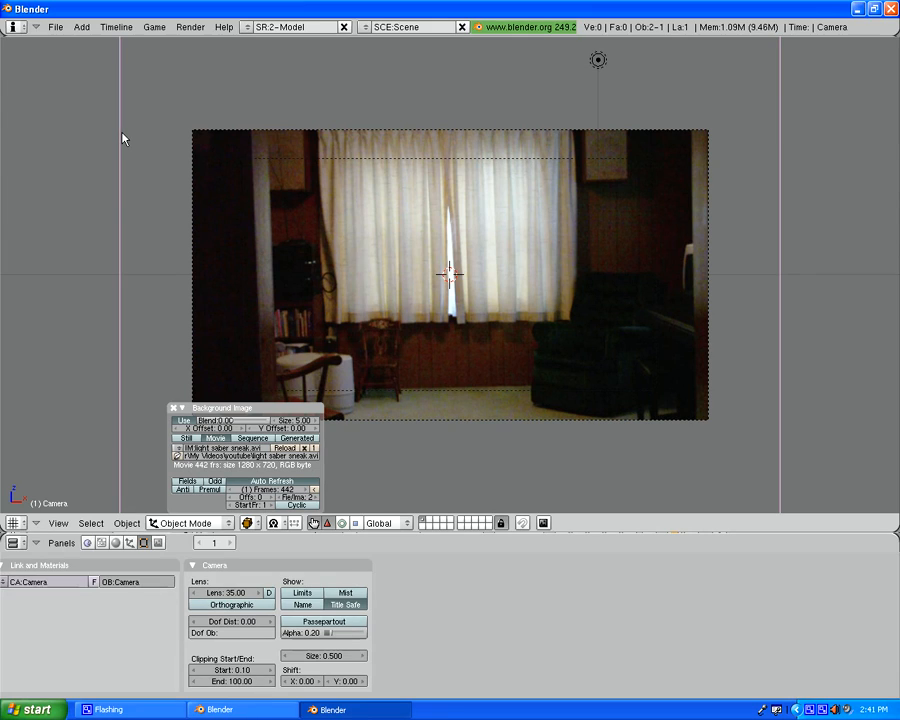
click(116, 544)
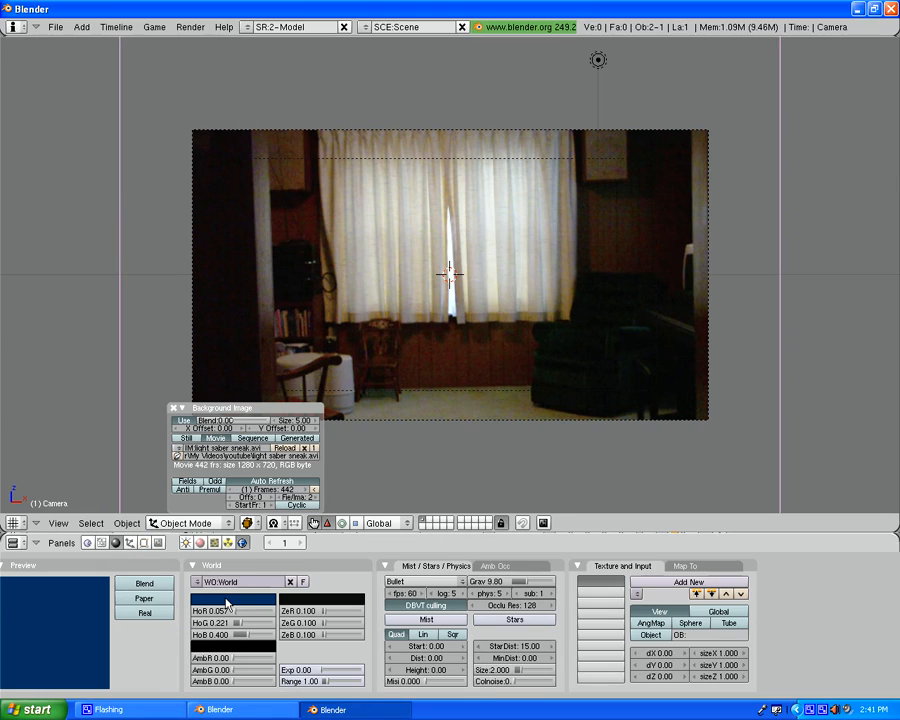
click(227, 601)
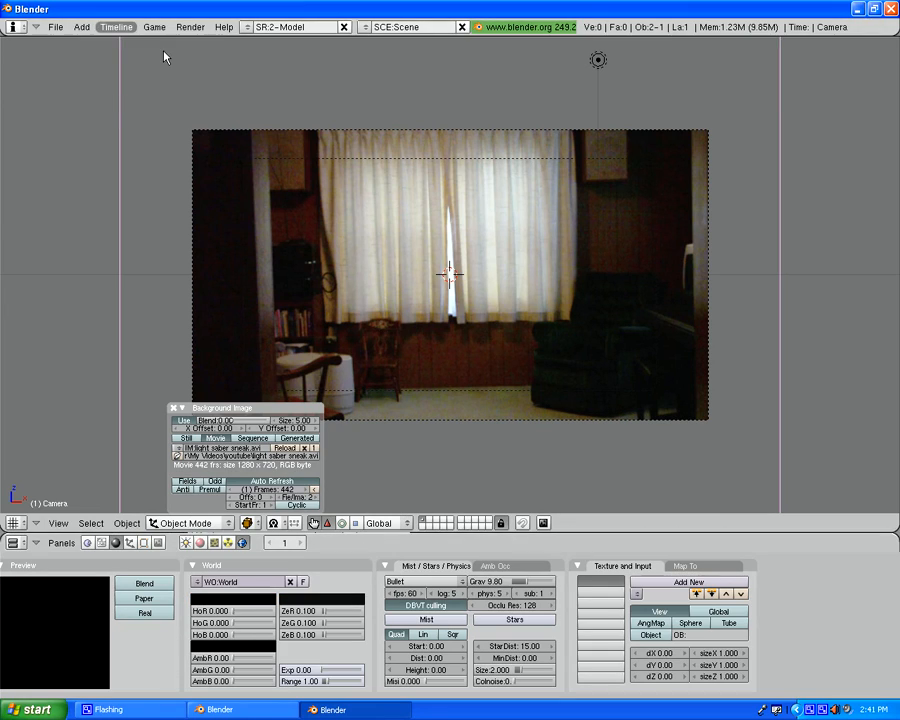
Render the current frame to check the background colour, and close the render window
click(188, 28)
click(196, 42)
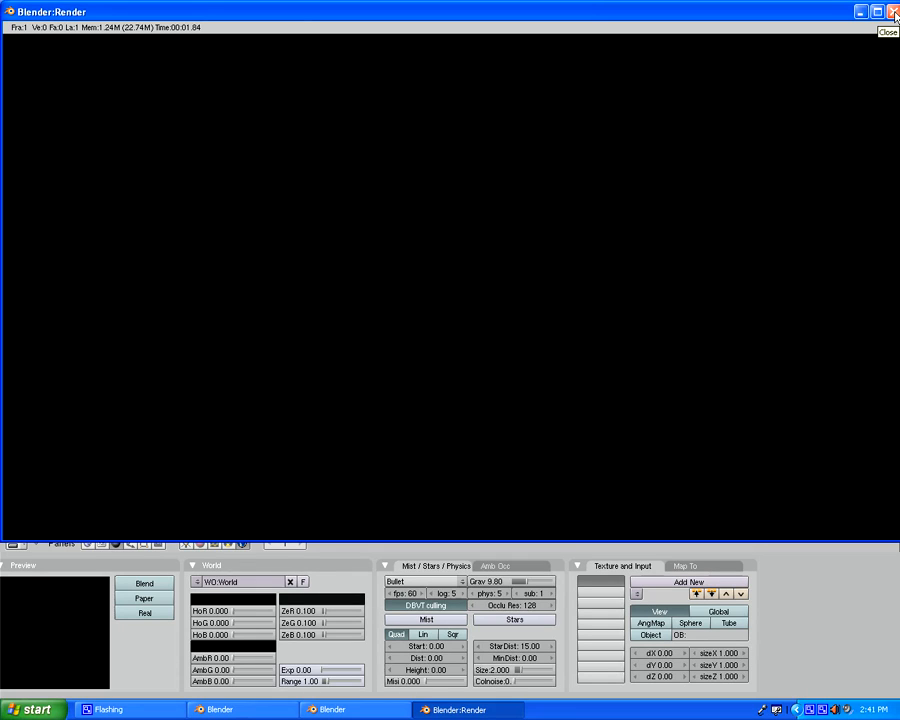
click(893, 12)
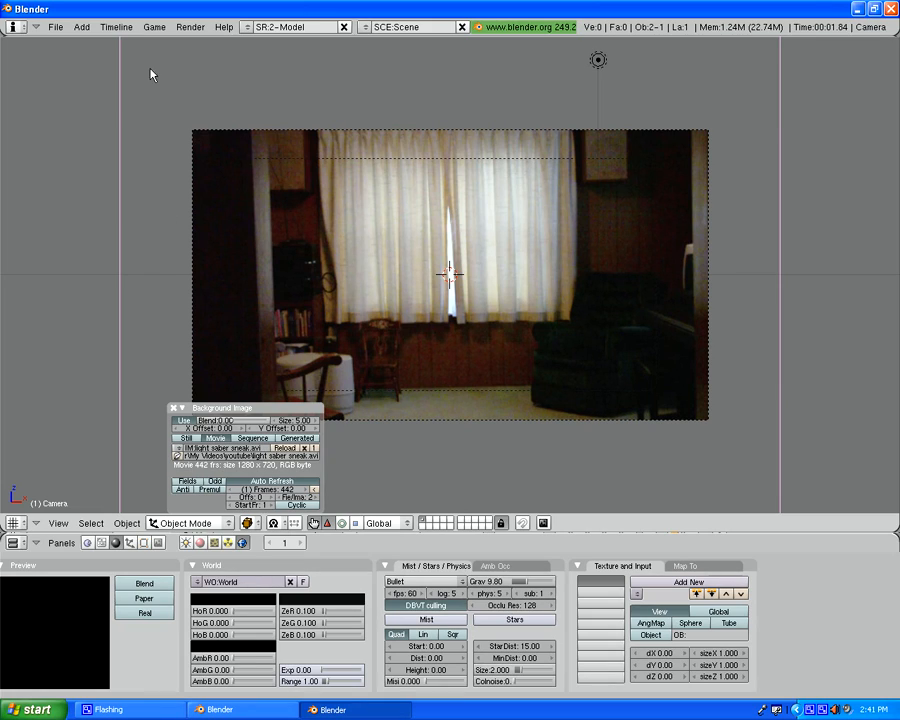
Save the project to the desktop as lightsaber me.blend, overwriting the existing file
click(55, 27)
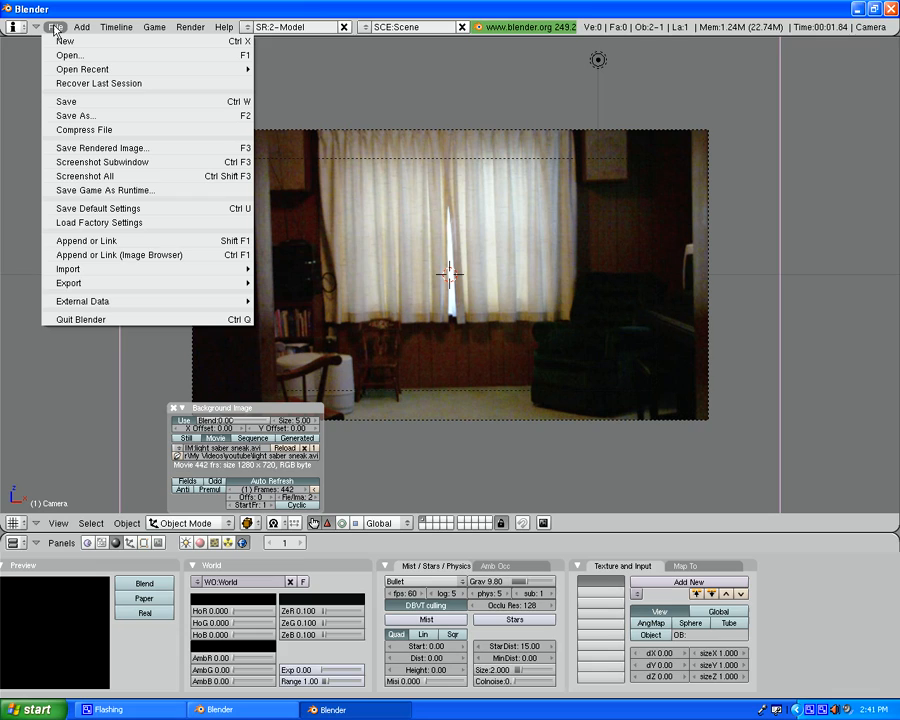
click(91, 106)
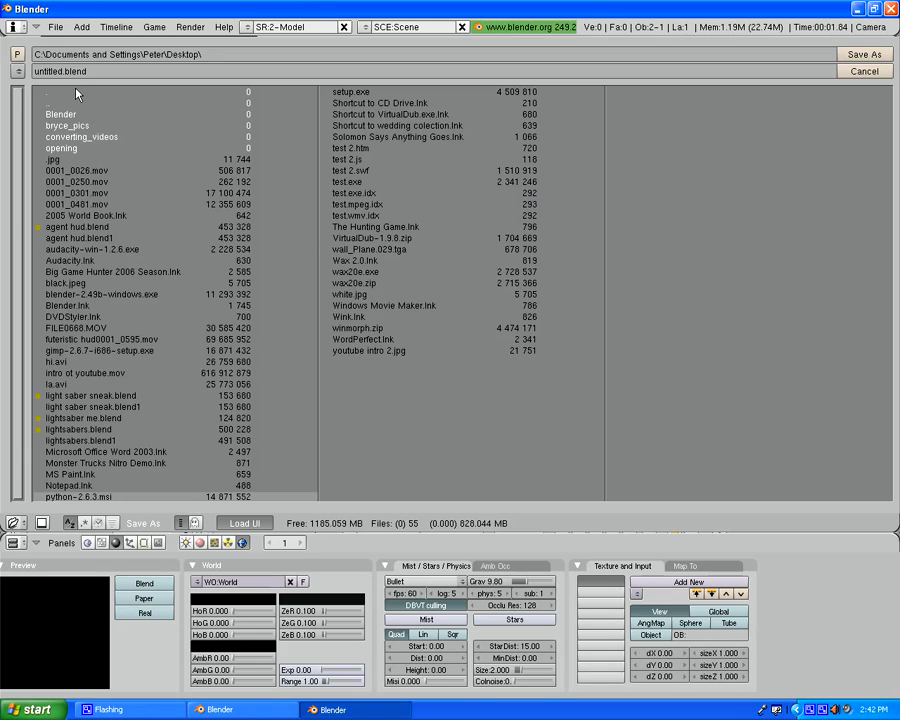
click(62, 72)
click(62, 72)
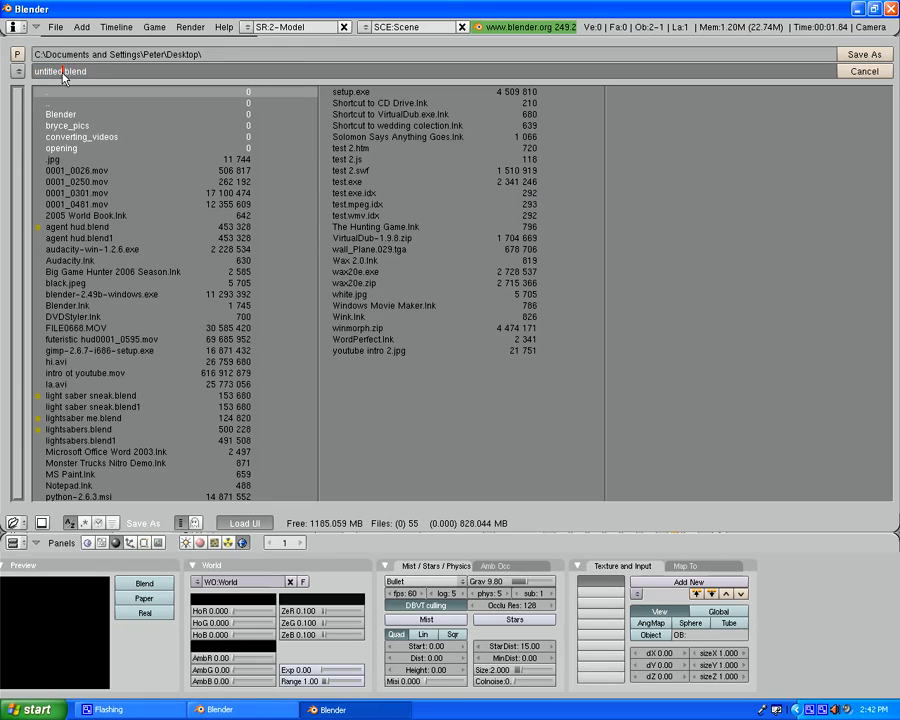
key(BackSpace)
key(BackSpace)
key(BackSpace)
key(BackSpace)
key(BackSpace)
key(BackSpace)
key(BackSpace)
key(BackSpace)
text(lightsaber me)
click(17, 72)
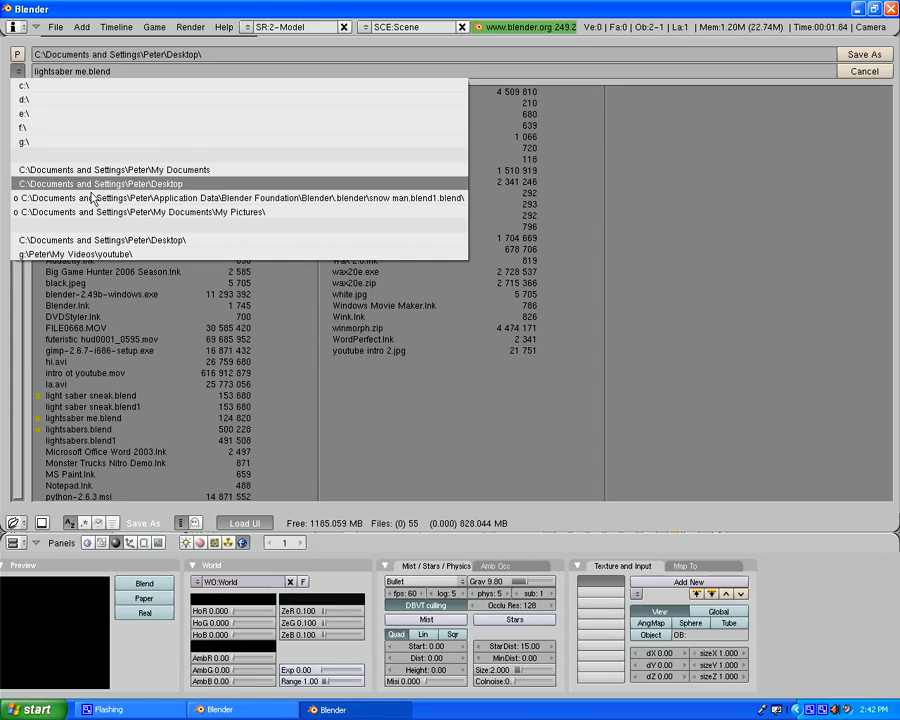
click(118, 241)
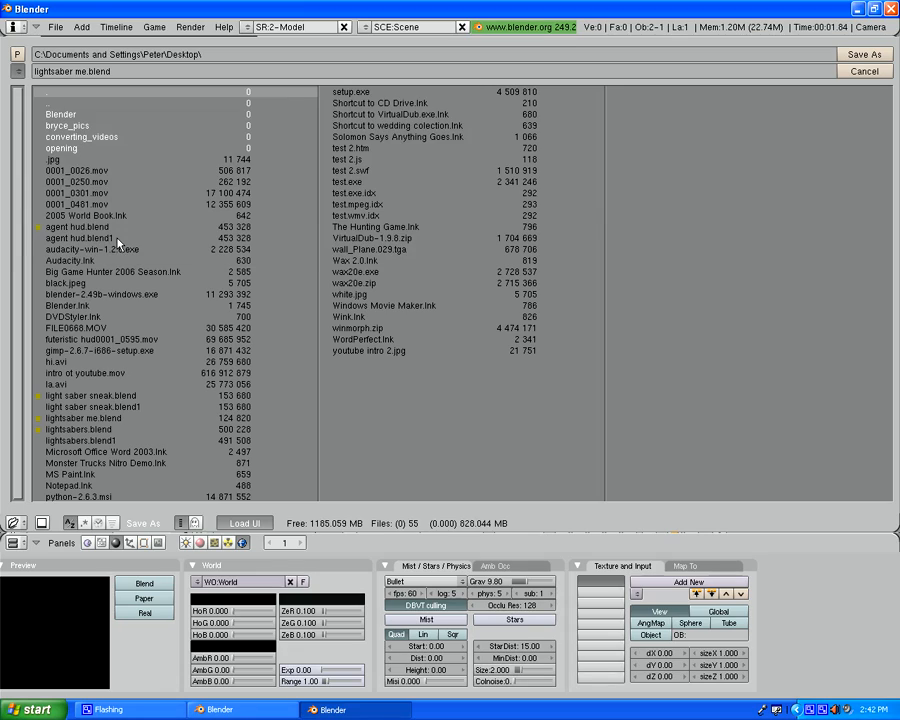
click(869, 55)
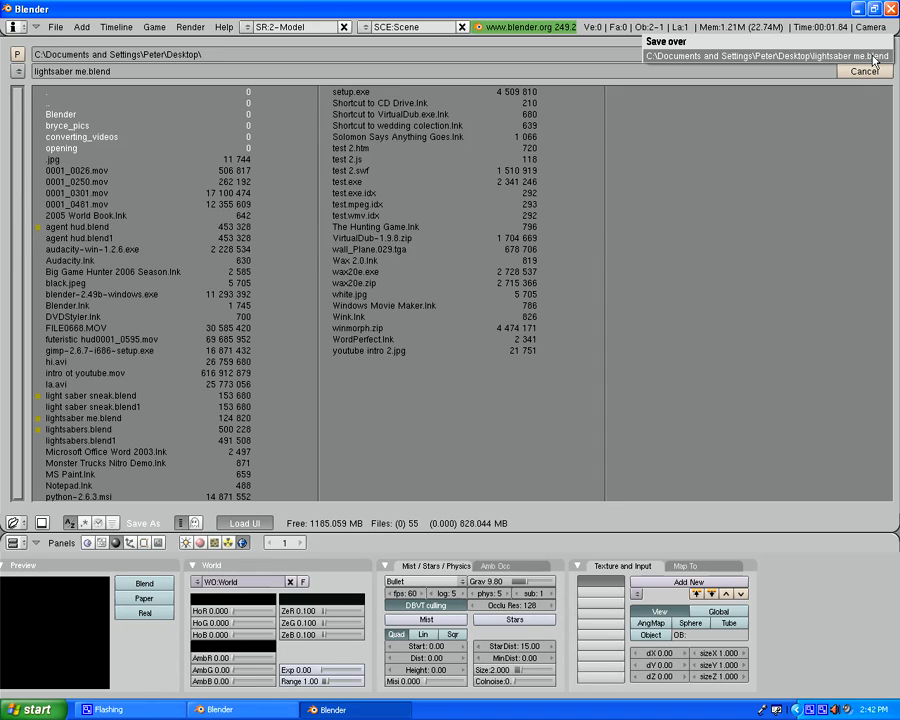
click(873, 58)
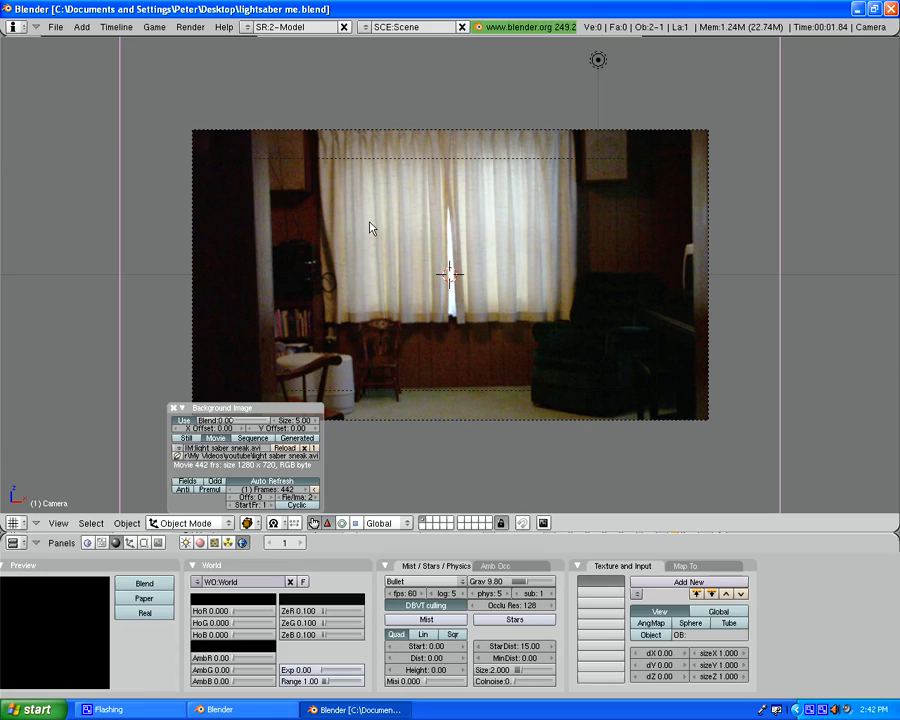
Save the project again over lightsaber me.blend
click(55, 28)
click(66, 101)
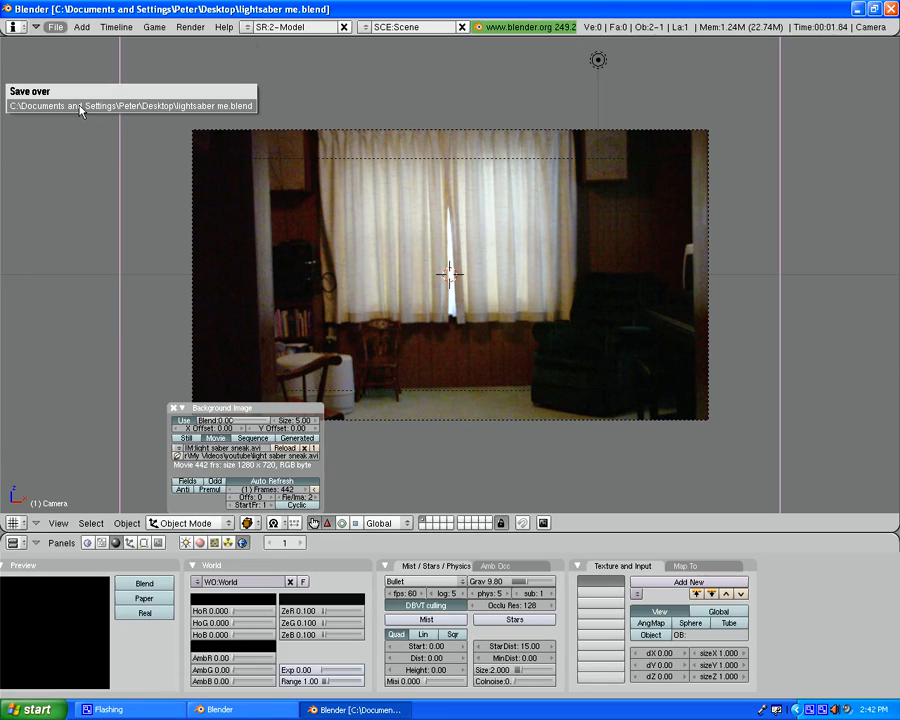
click(80, 106)
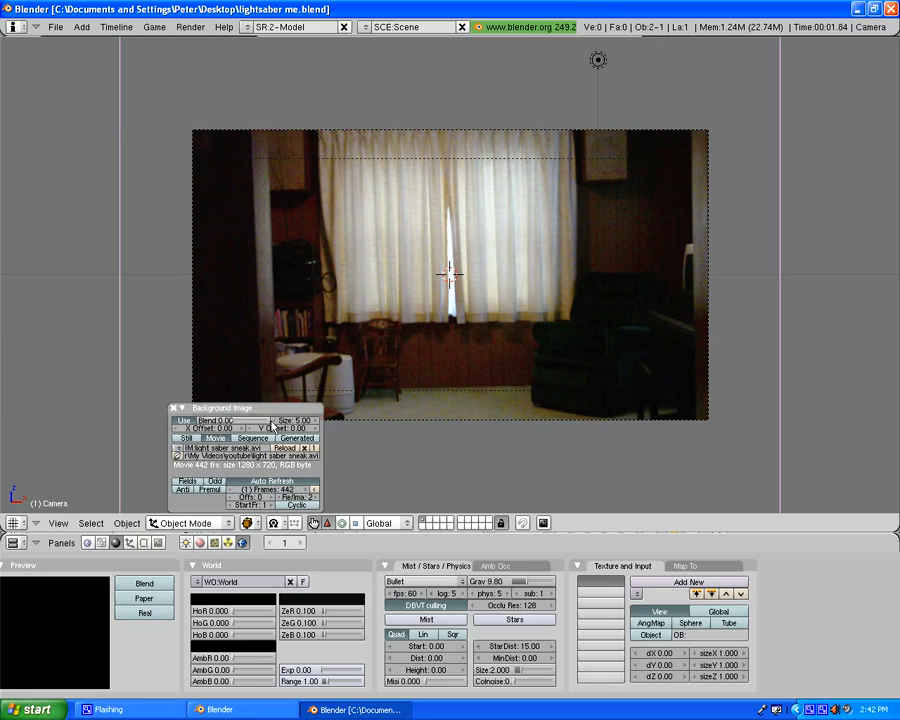
Move the Background Image panel below the footage and play the animation until frame 87
drag(252, 407, 368, 477)
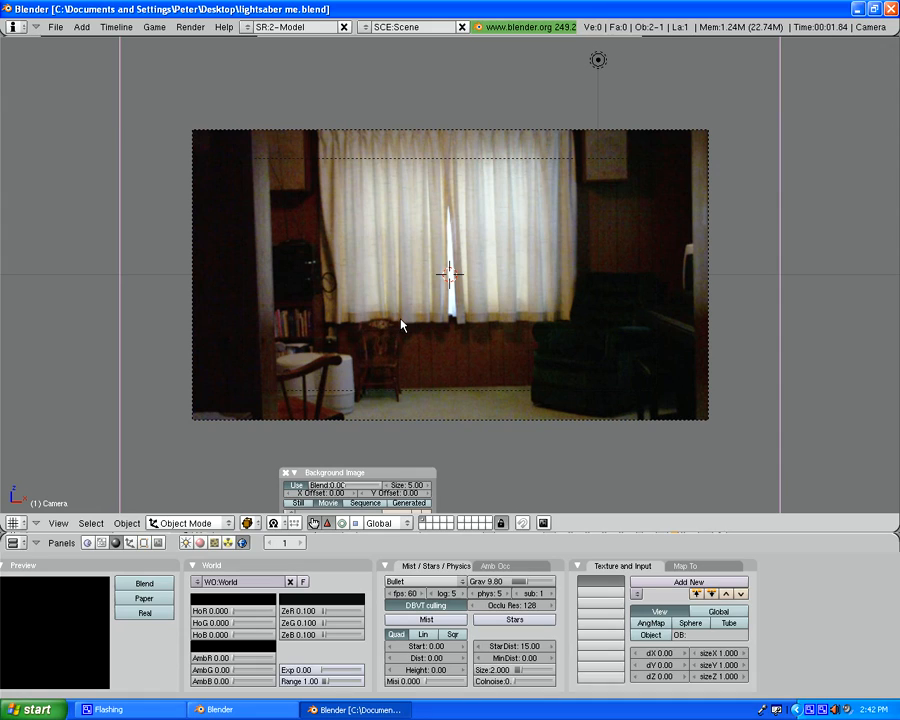
key(alt+a)
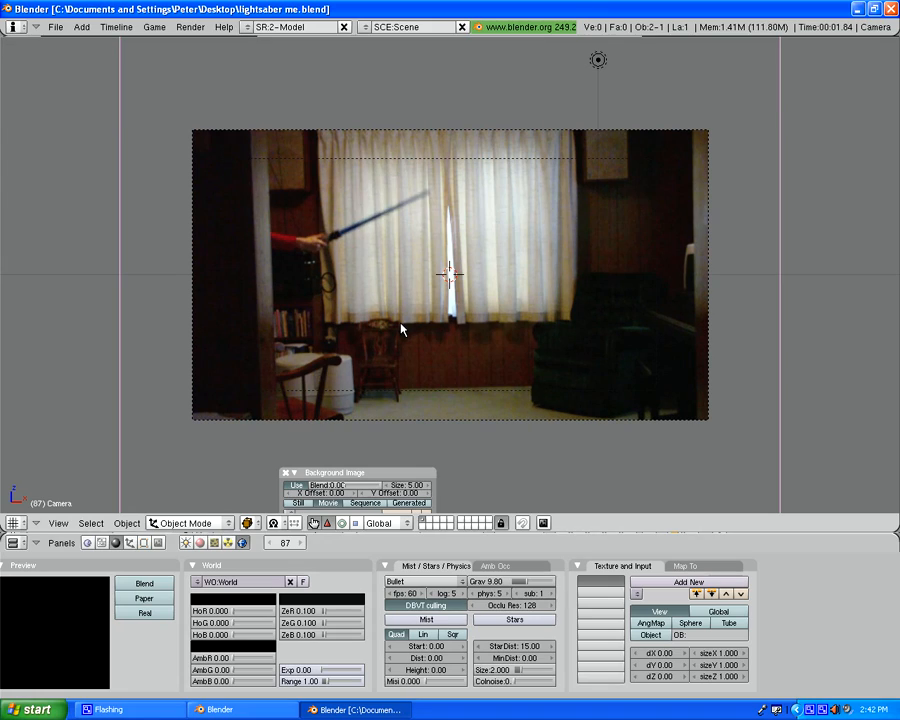
Step back frame by frame to frame 42, before the lightsaber enters the shot
key(Left)
key(Left)
key(Left)
key(Left)
key(Left)
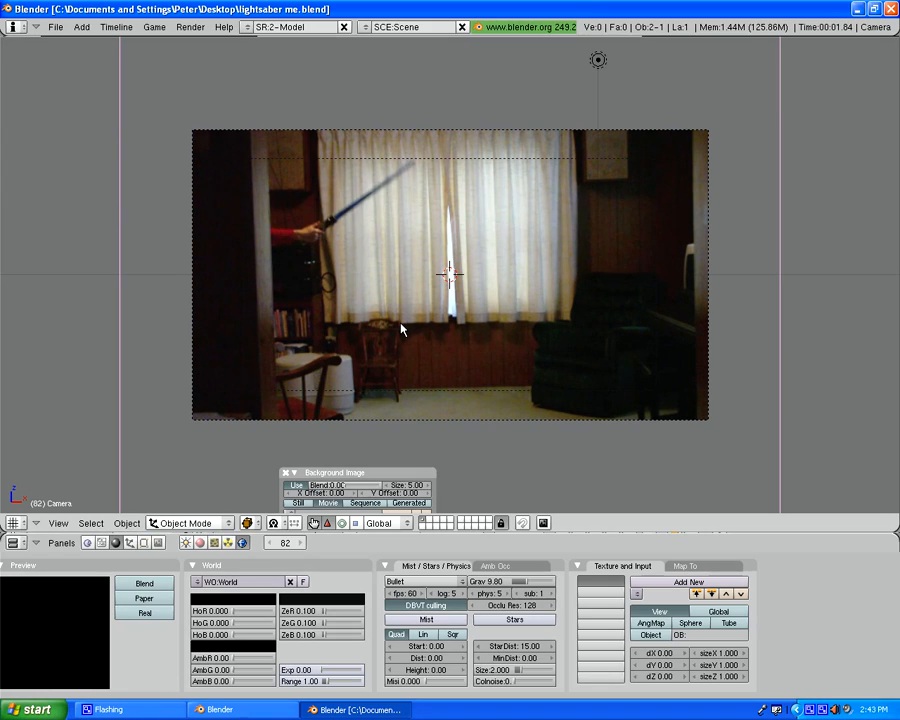
key(Left)
key(Left)
key(Left)
key(Left)
key(Left)
key(Left)
key(Left)
key(Left)
key(Left)
key(Left)
key(Left)
key(Left)
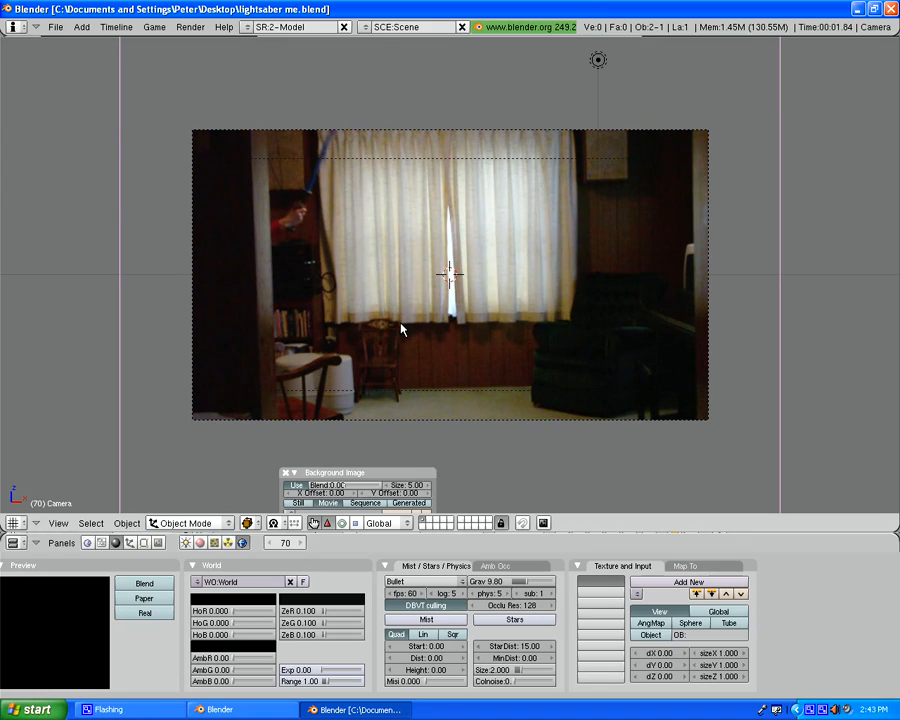
key(Left)
key(Left)
key(Left)
key(Left)
key(Left)
key(Left)
key(Left)
key(Left)
key(Left)
key(Left)
key(Left)
key(Left)
key(Left)
key(Left)
key(Left)
key(Left)
key(Left)
key(Left)
key(Left)
key(Left)
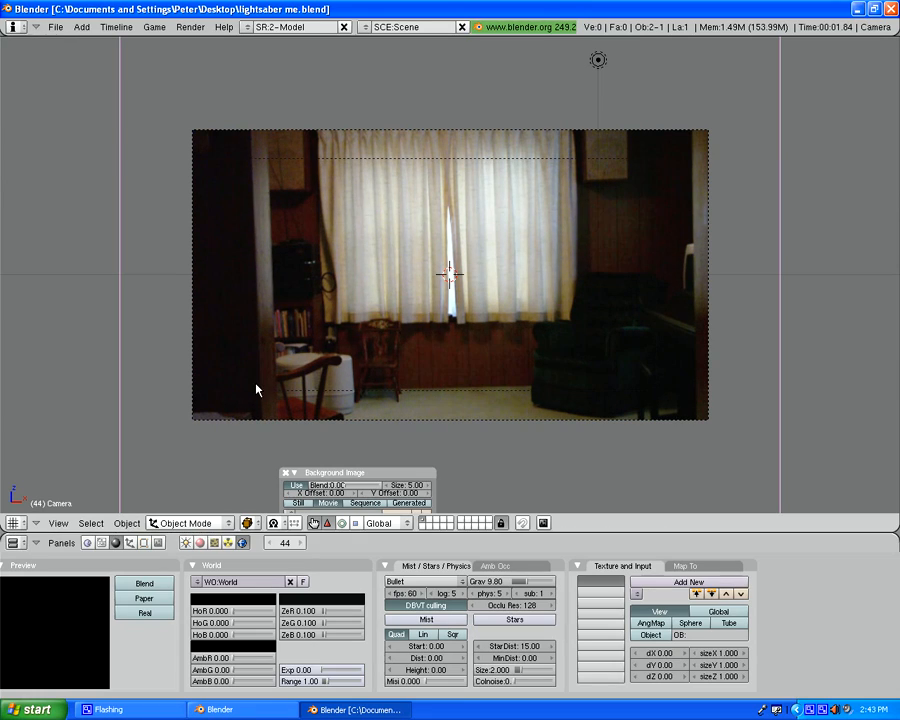
key(Left)
key(Left)
Save the current scene state over the existing lightsaber me.blend file
click(57, 30)
click(84, 100)
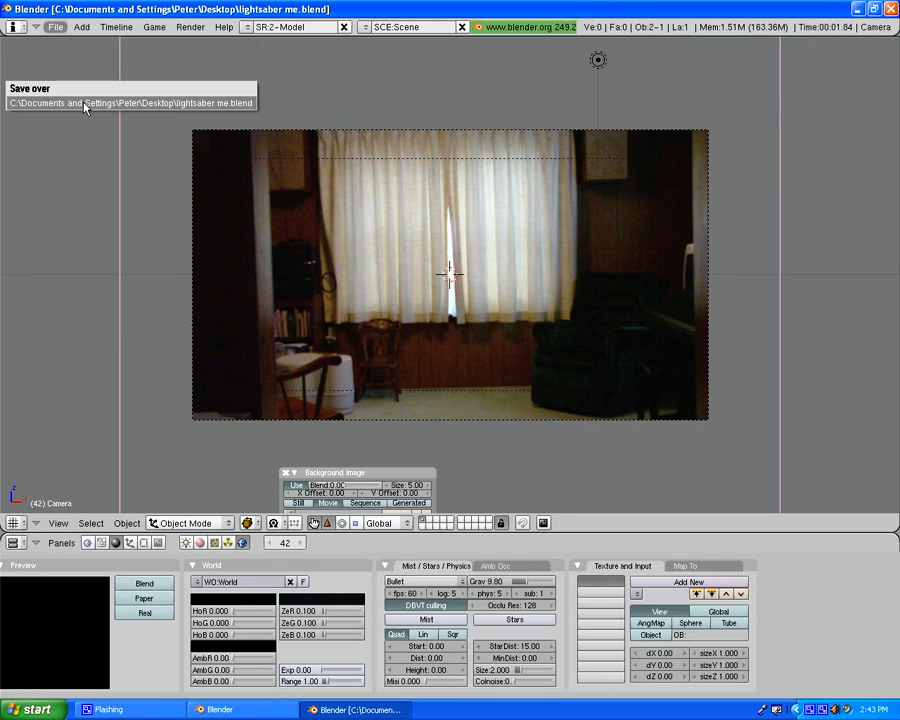
click(128, 106)
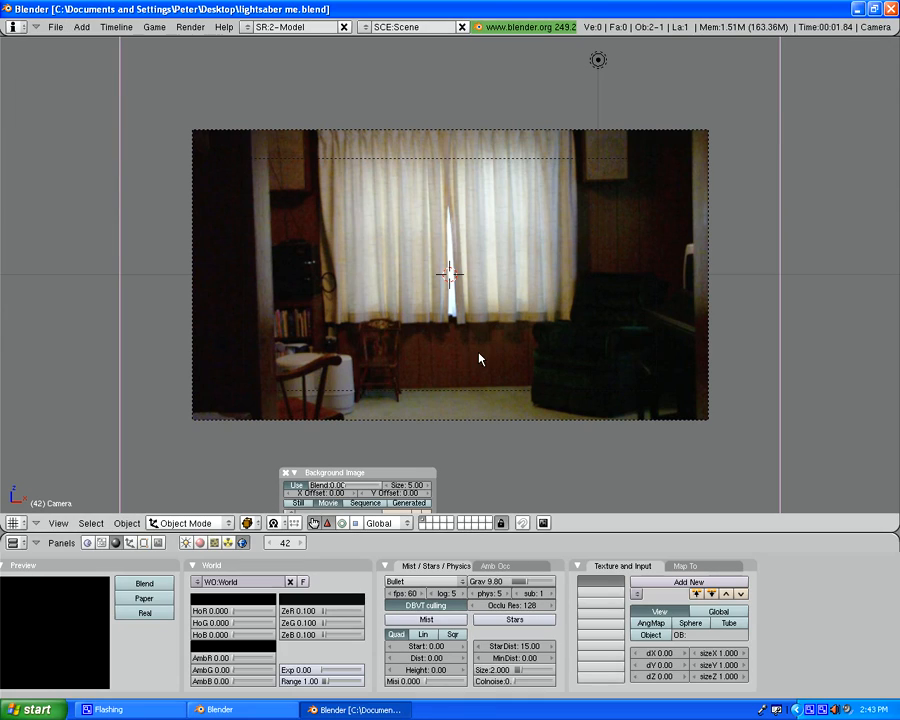